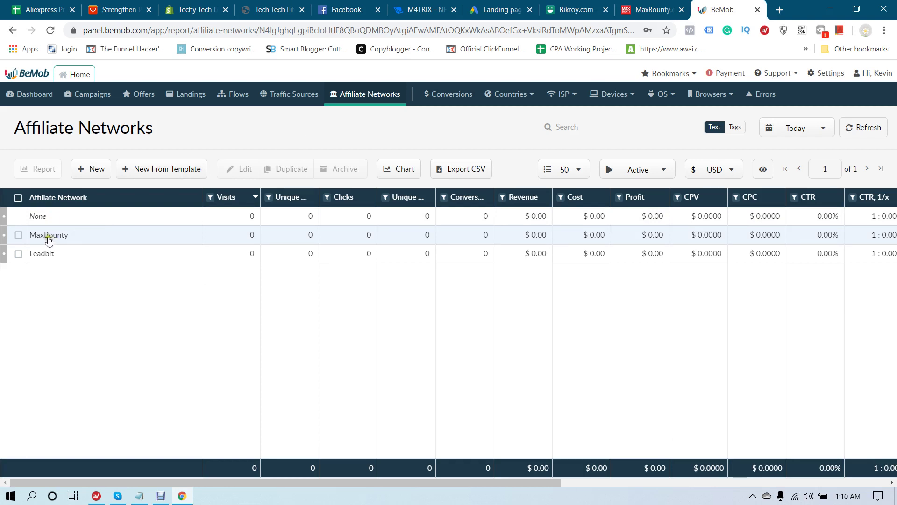
Copy the Postback URL from BeMob's MaxBounty network template, then cancel without saving
left_click(156, 175)
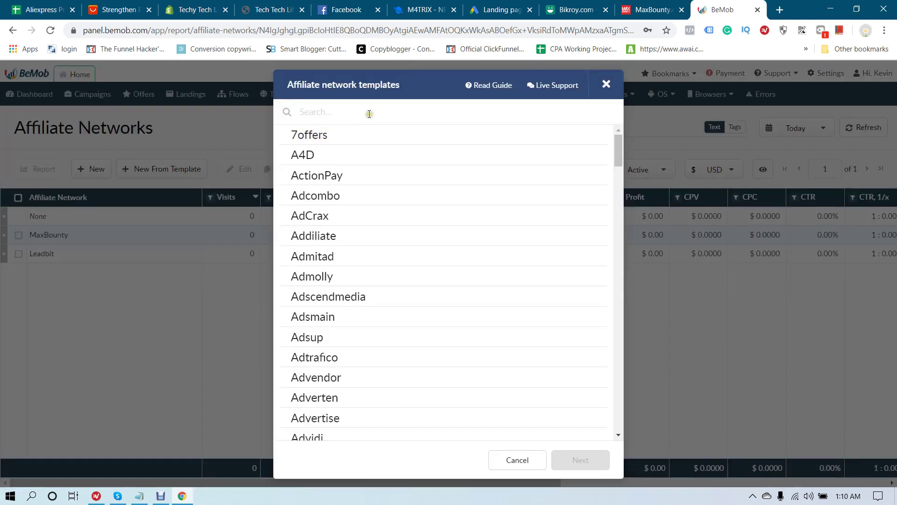
type("max")
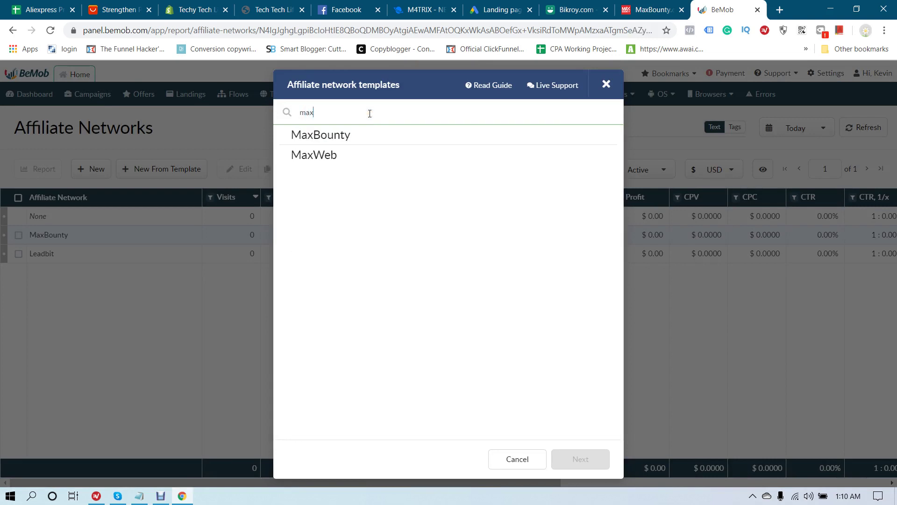
left_click(327, 135)
left_click(581, 455)
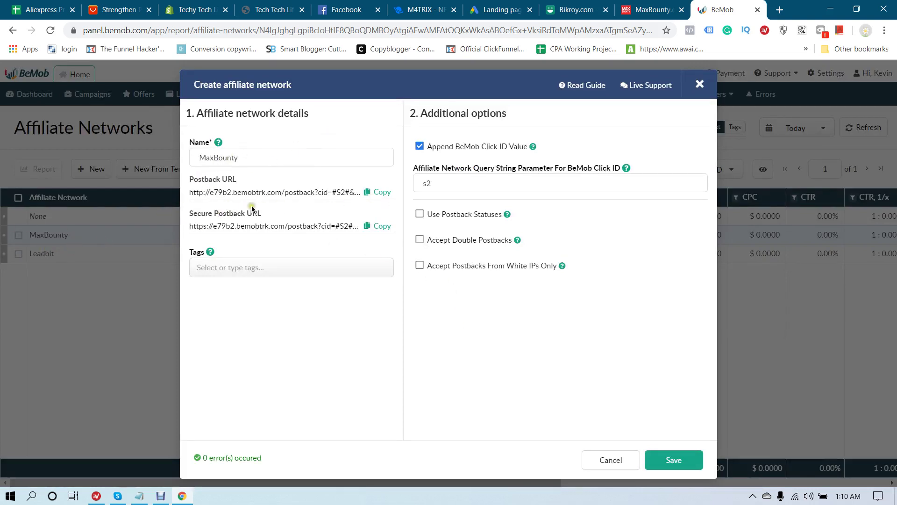
left_click(381, 193)
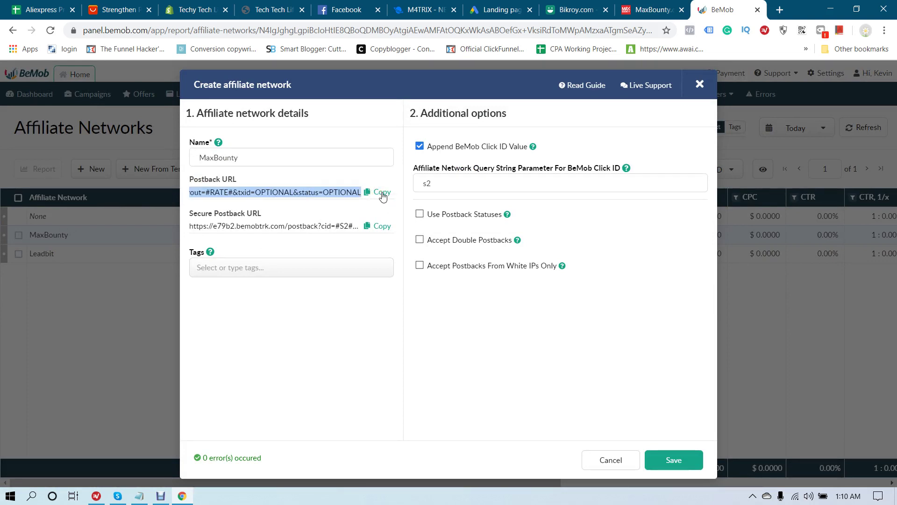
left_click(613, 463)
Edit the existing MaxBounty affiliate network and copy its Postback URL
left_click(53, 241)
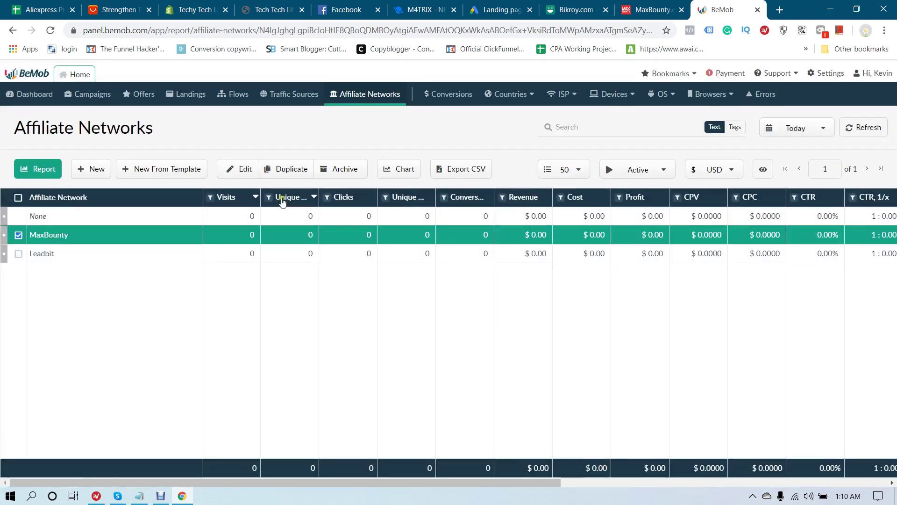
left_click(240, 168)
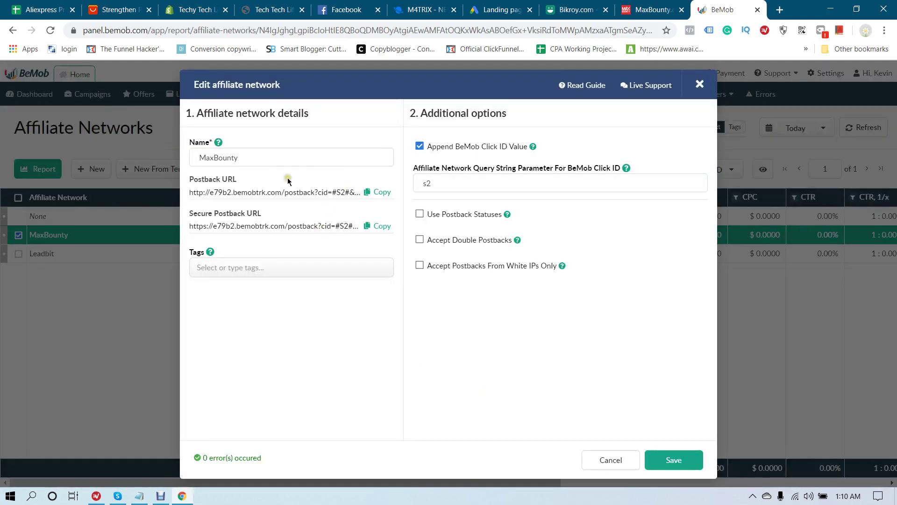
left_click(382, 193)
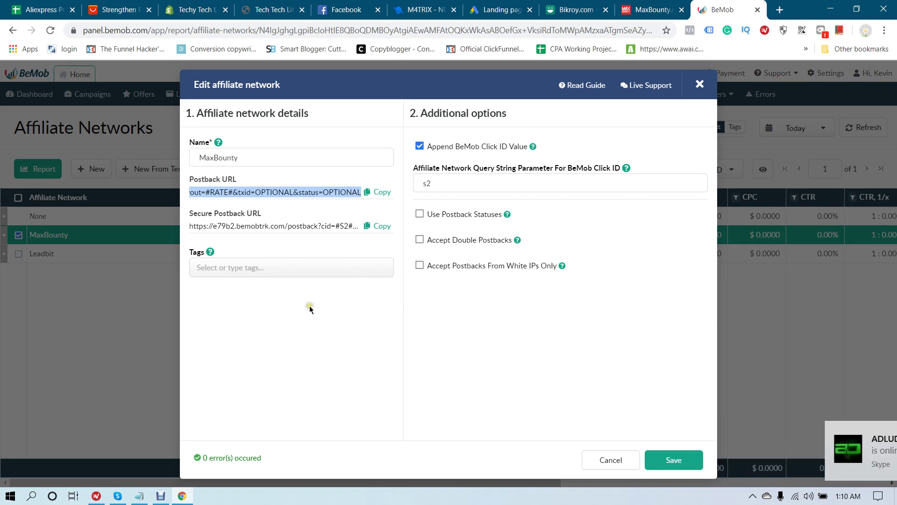
Make the MaxBounty profile editable and scroll down to Promotion Methods
left_click(651, 7)
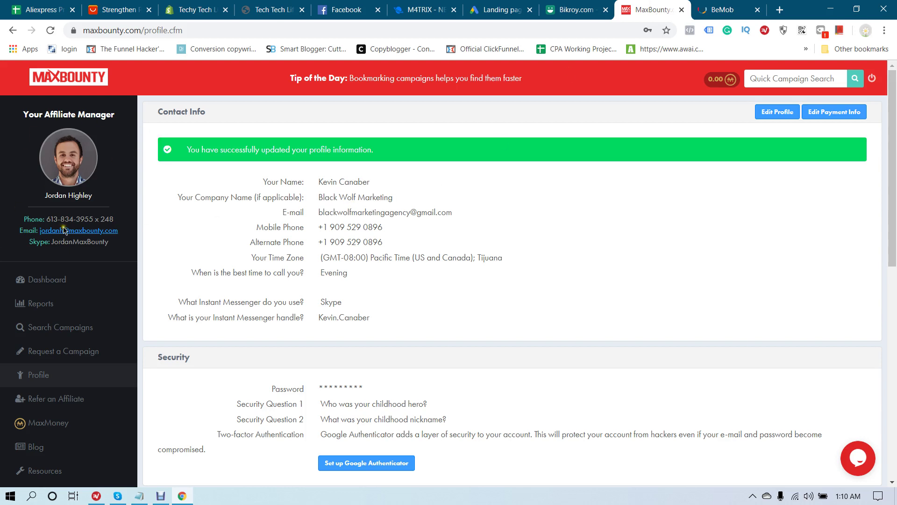
left_click(777, 112)
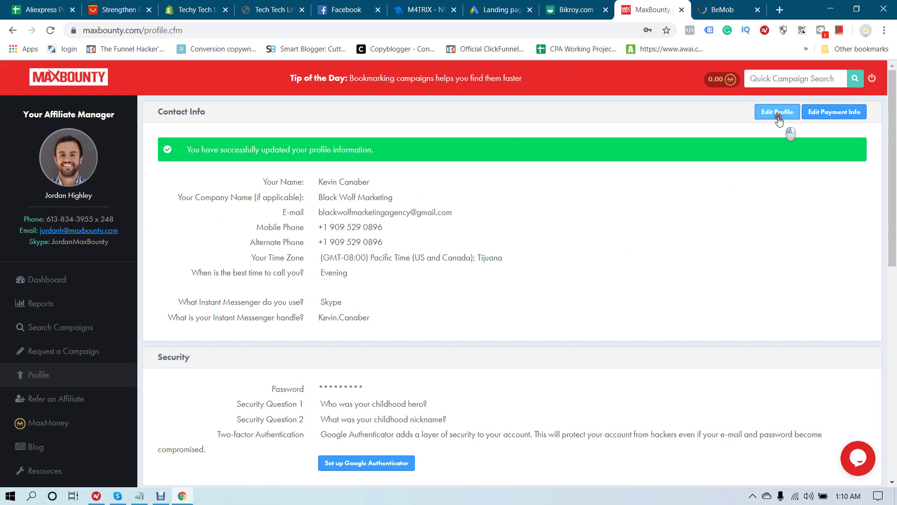
scroll(761, 153, "down", 1)
scroll(761, 153, "down", 6)
scroll(762, 157, "down", 8)
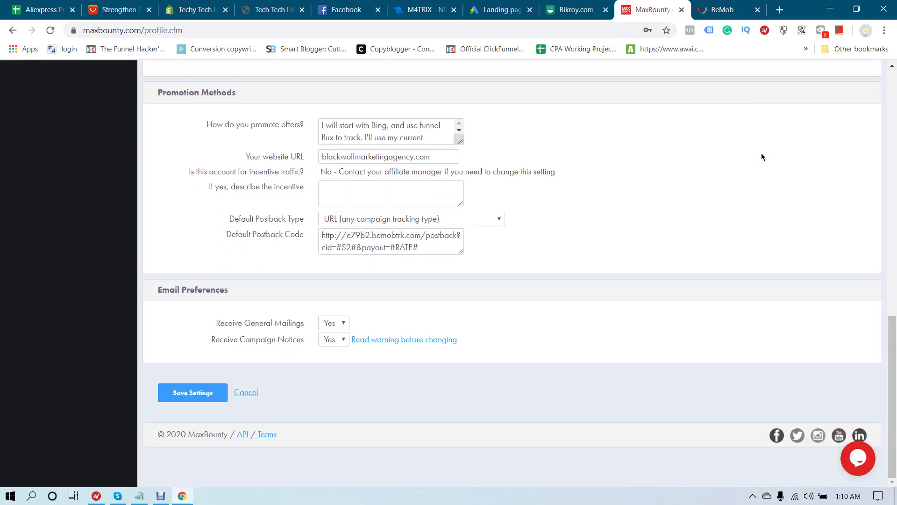
Enlarge the Default Postback Code box and paste in the BeMob postback URL
left_click(160, 93)
left_click_drag(161, 92, 237, 96)
left_click(275, 108)
left_click_drag(228, 240, 297, 241)
left_click(297, 237)
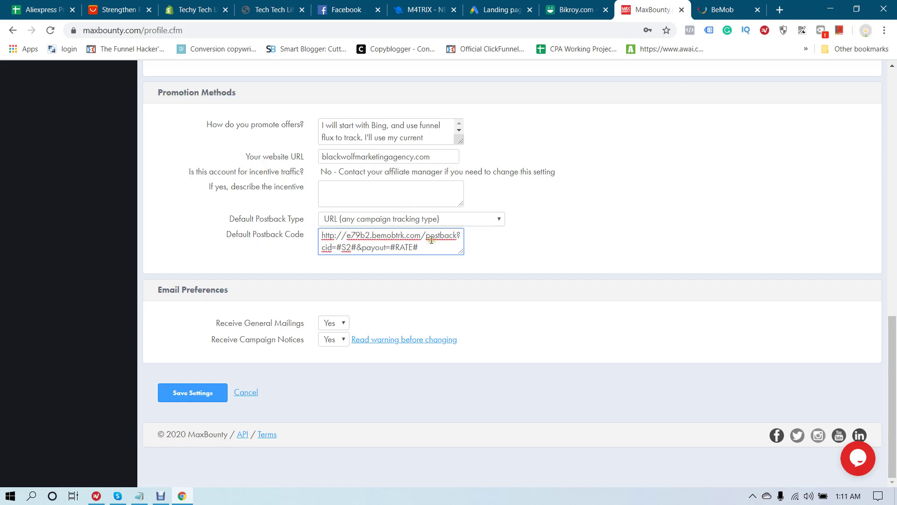
left_click_drag(461, 252, 810, 388)
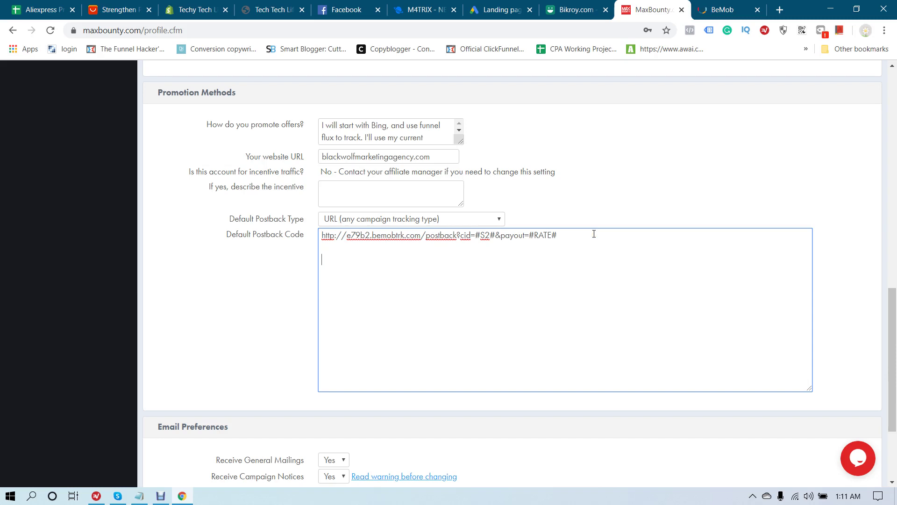
key("ctrl+v")
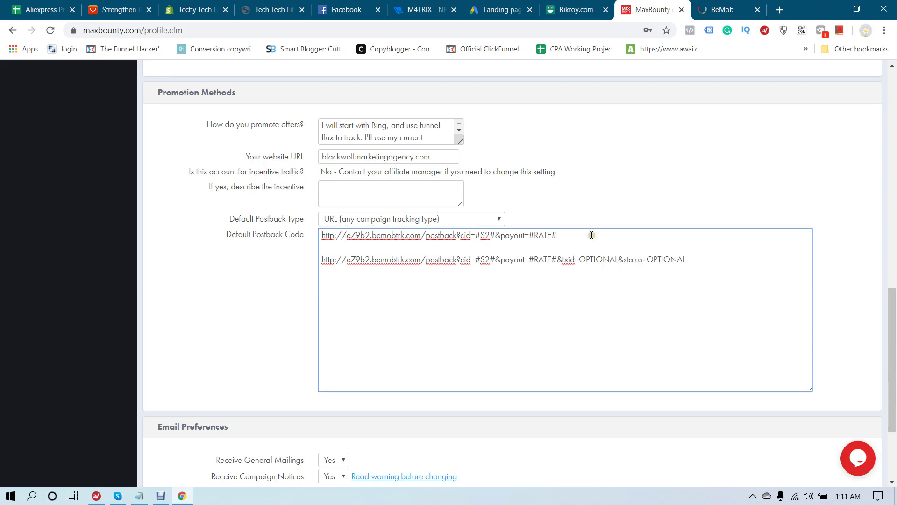
Confirm the Default Postback Type stays set to URL
left_click(723, 9)
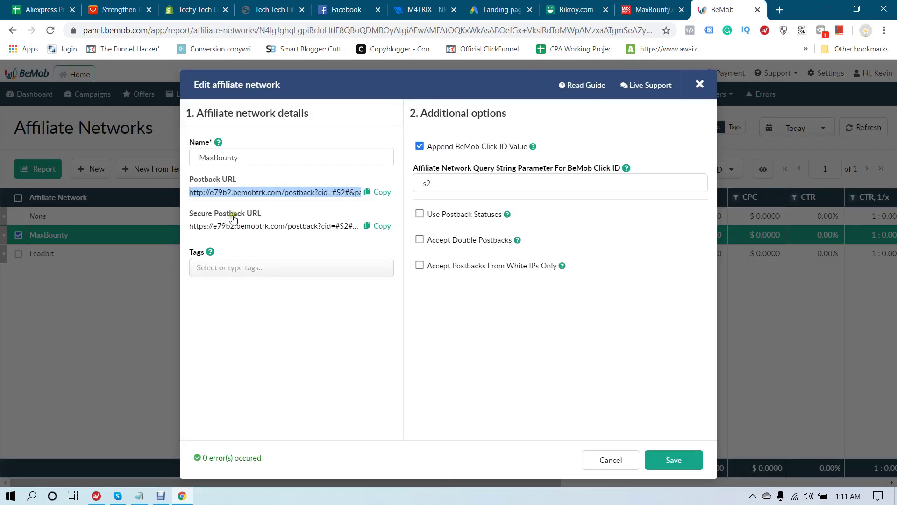
left_click(659, 9)
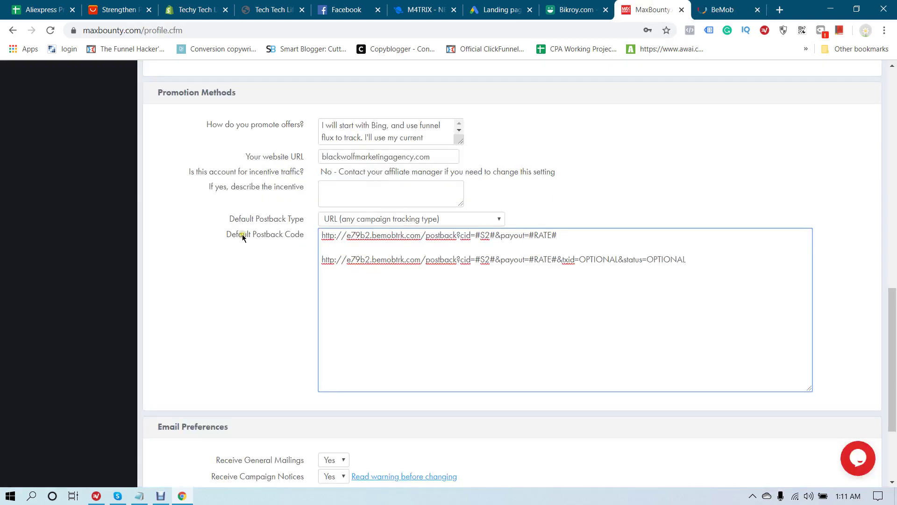
left_click_drag(251, 234, 295, 234)
left_click(294, 234)
left_click_drag(232, 223, 300, 224)
left_click(295, 221)
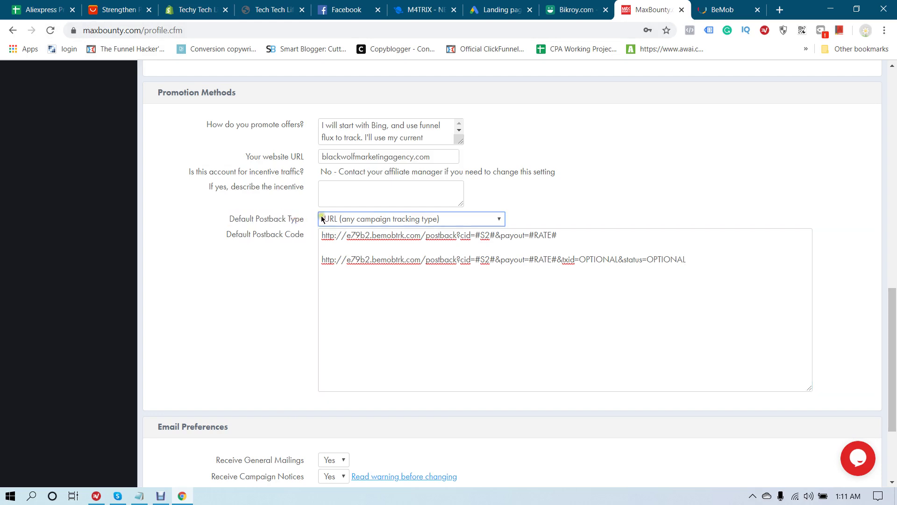
left_click(360, 220)
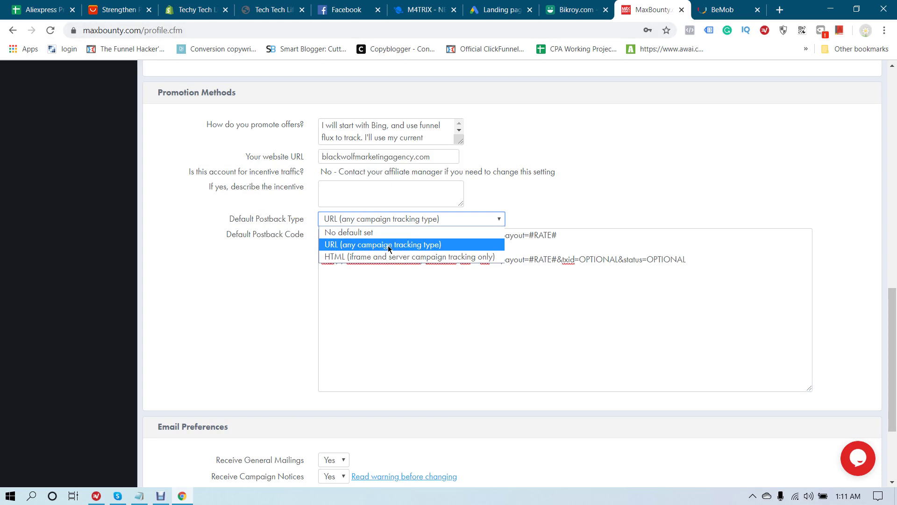
left_click(354, 243)
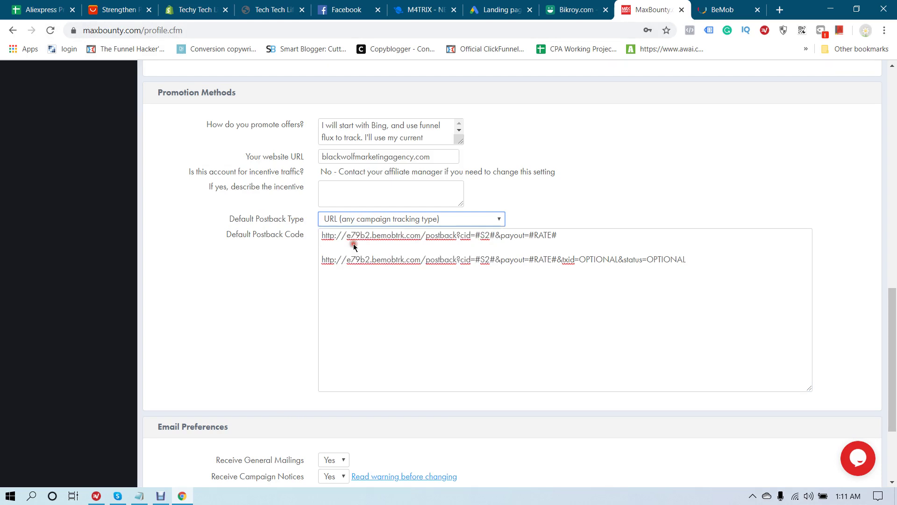
Delete the old postback URL line from the Default Postback Code box
left_click(275, 263)
left_click_drag(577, 240, 307, 228)
key("Delete")
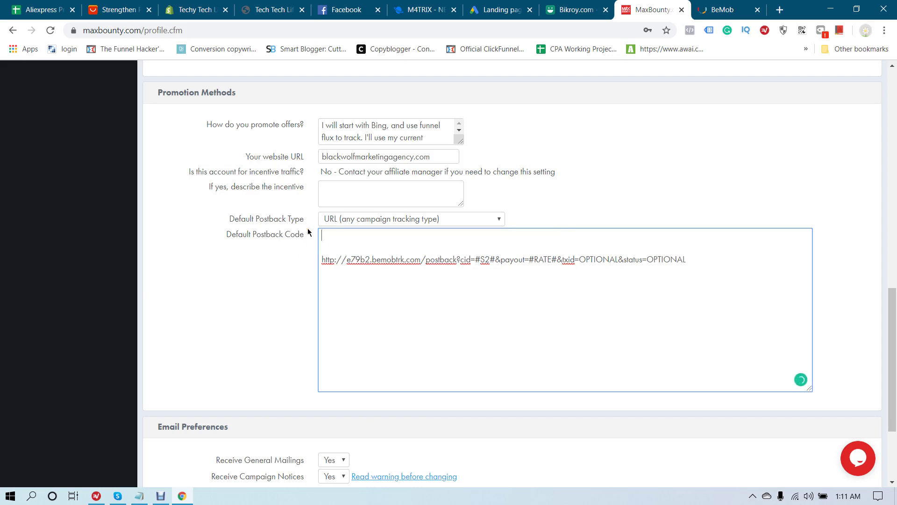
left_click_drag(322, 259, 417, 267)
left_click(437, 261)
left_click(743, 7)
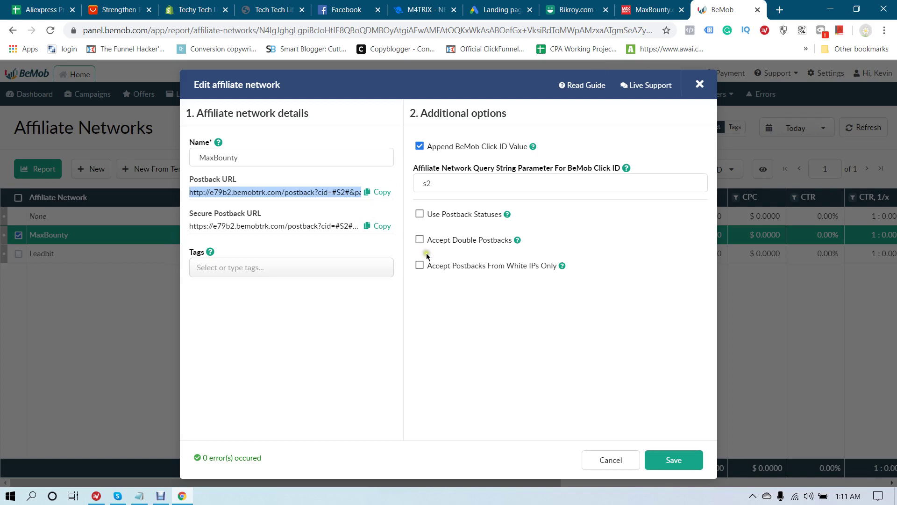
left_click(654, 7)
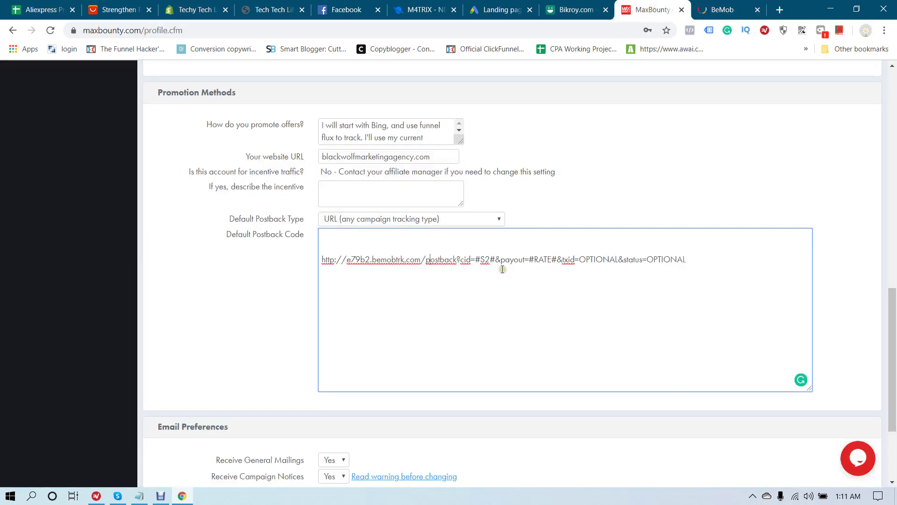
Strip '&txid=OPTIONAL&status=OPTIONAL' and the blank lines so the URL ends at payout=#RATE#
left_click(462, 260)
left_click_drag(462, 260, 478, 261)
left_click(485, 260)
left_click_drag(559, 260, 701, 280)
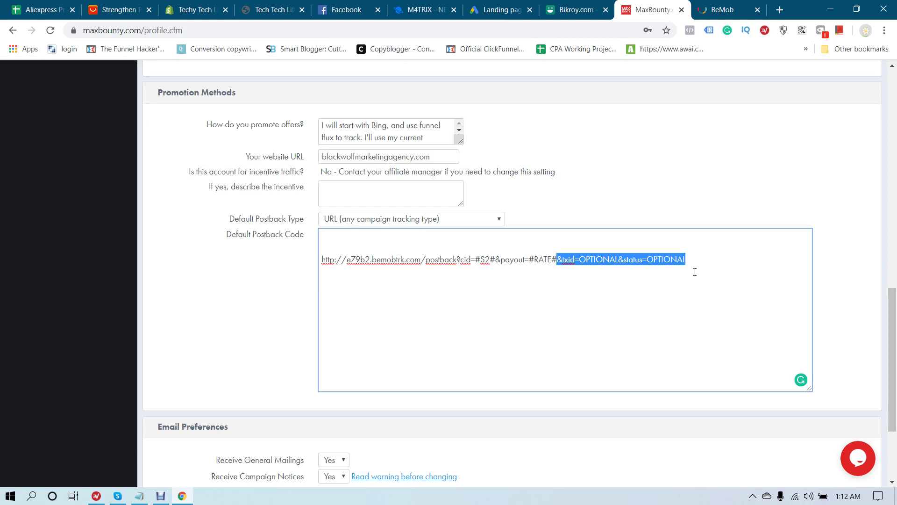
key("BackSpace")
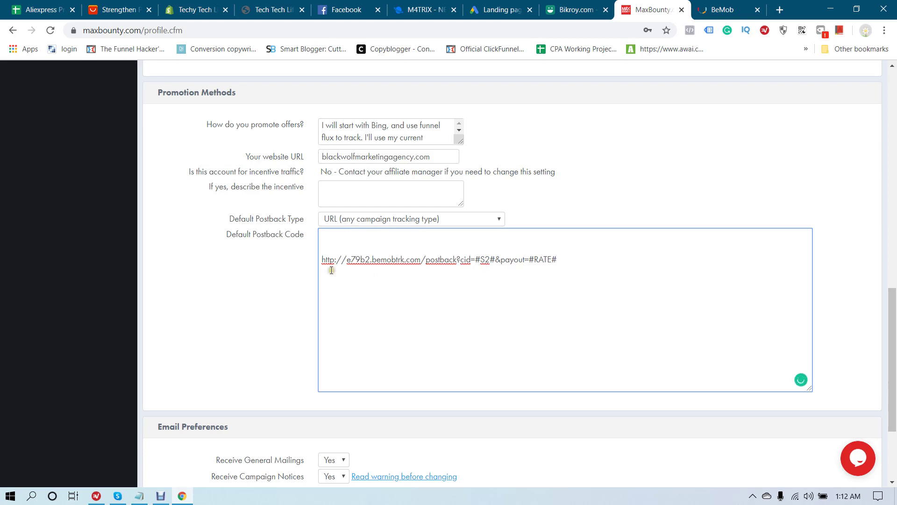
left_click(323, 260)
key("BackSpace")
key("BackSpace")
left_click(210, 282)
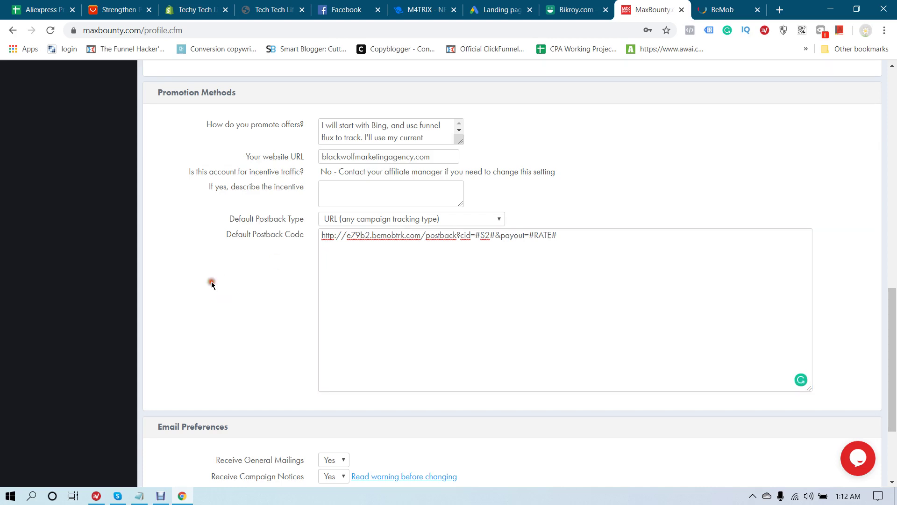
Save the MaxBounty profile settings and return to the BeMob edit dialog
left_click_drag(574, 240, 325, 242)
left_click(266, 266)
scroll(273, 257, "down", 3)
scroll(285, 241, "up", 2)
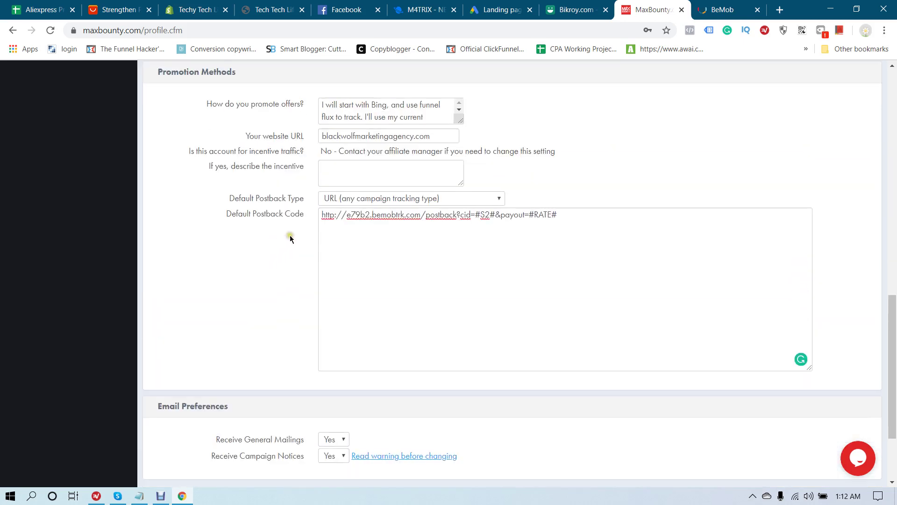
scroll(297, 274, "down", 3)
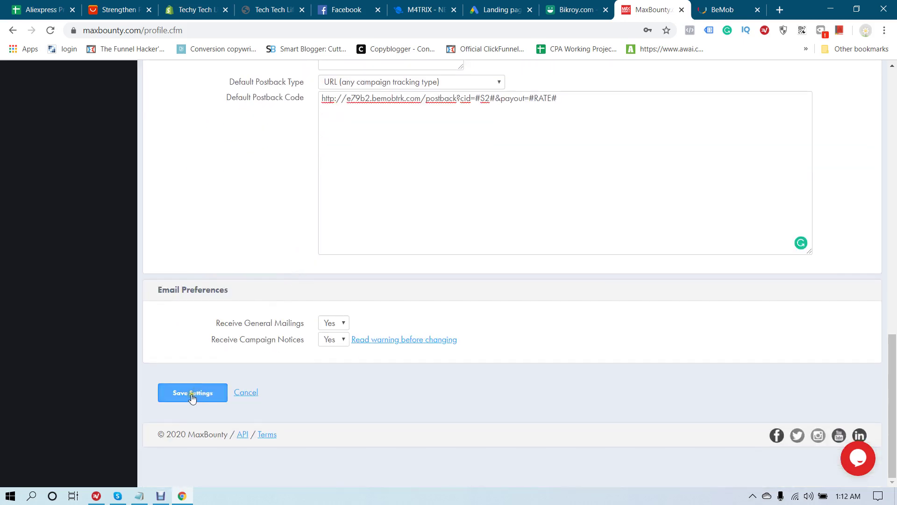
left_click(192, 397)
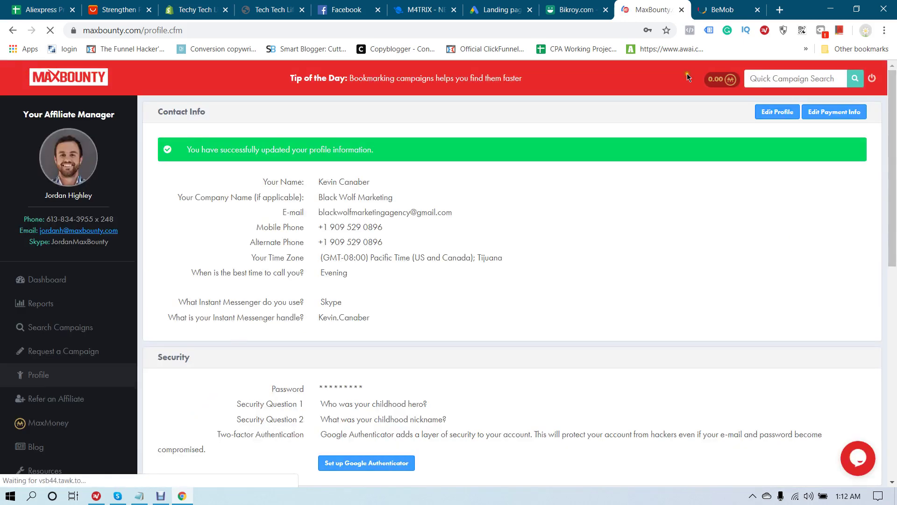
left_click(728, 7)
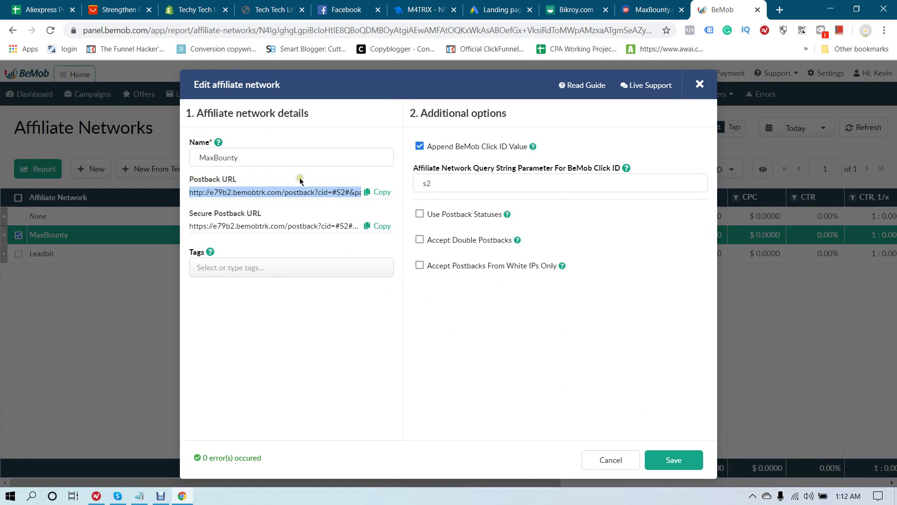
Save the MaxBounty network in BeMob's Edit affiliate network dialog
left_click(647, 9)
left_click(722, 9)
left_click(653, 10)
left_click(722, 9)
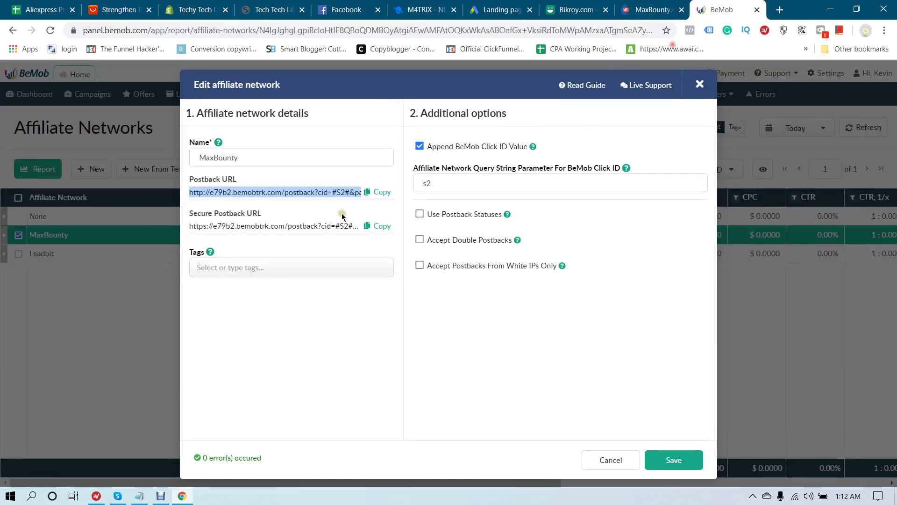
left_click(653, 9)
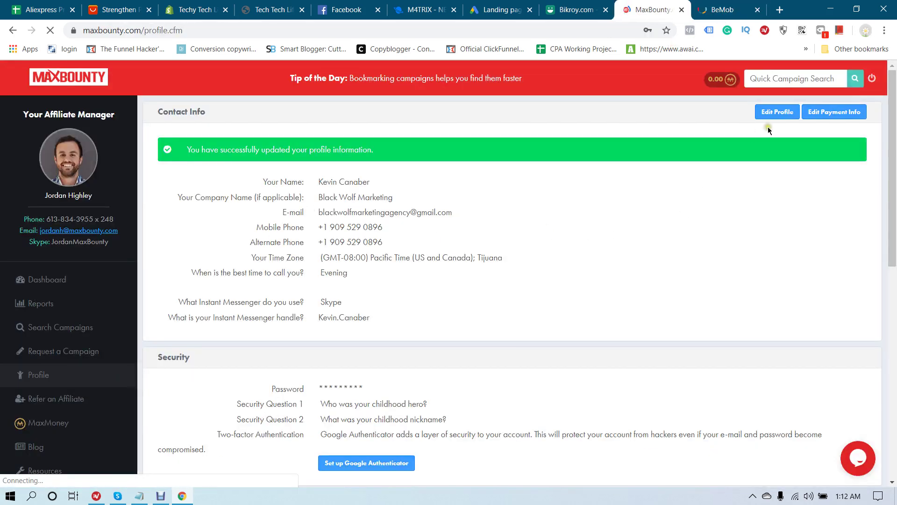
left_click(722, 10)
left_click(670, 461)
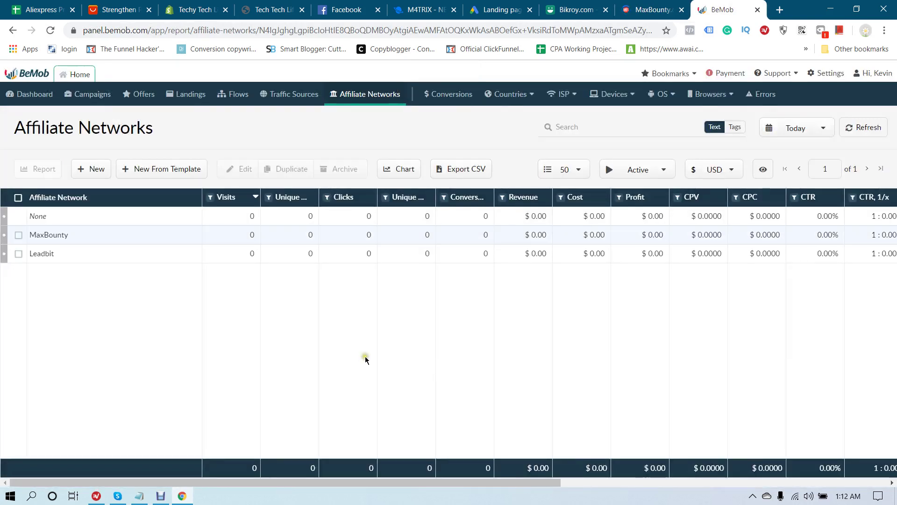
Browse Traffic Sources (selecting MGID), Landings and Offers, then start a new offer
left_click(300, 94)
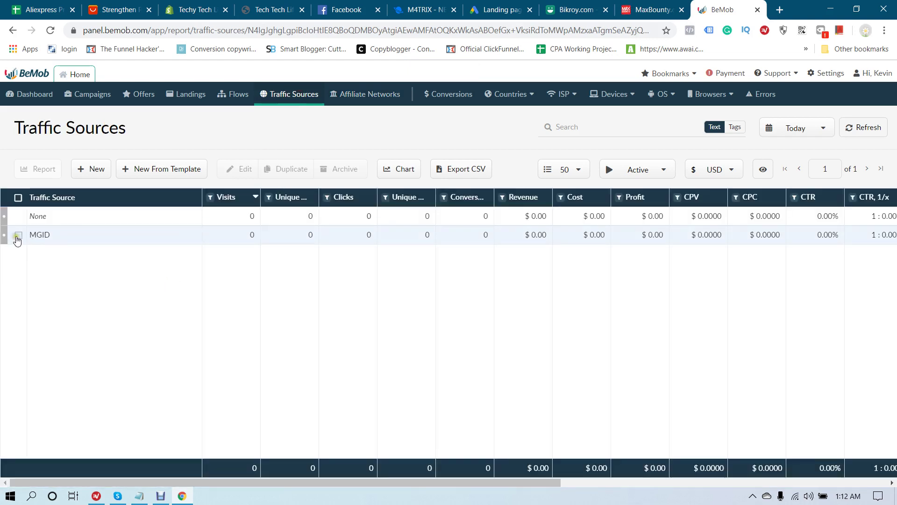
left_click(17, 236)
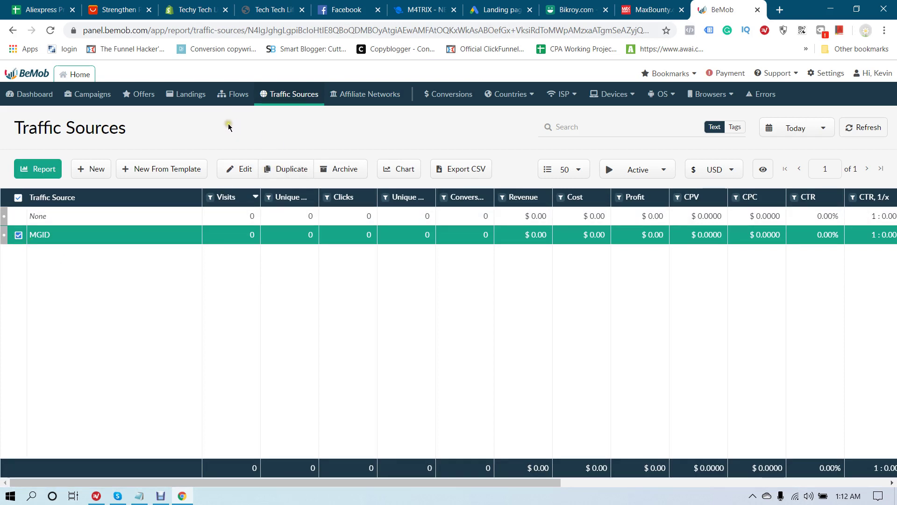
left_click(182, 98)
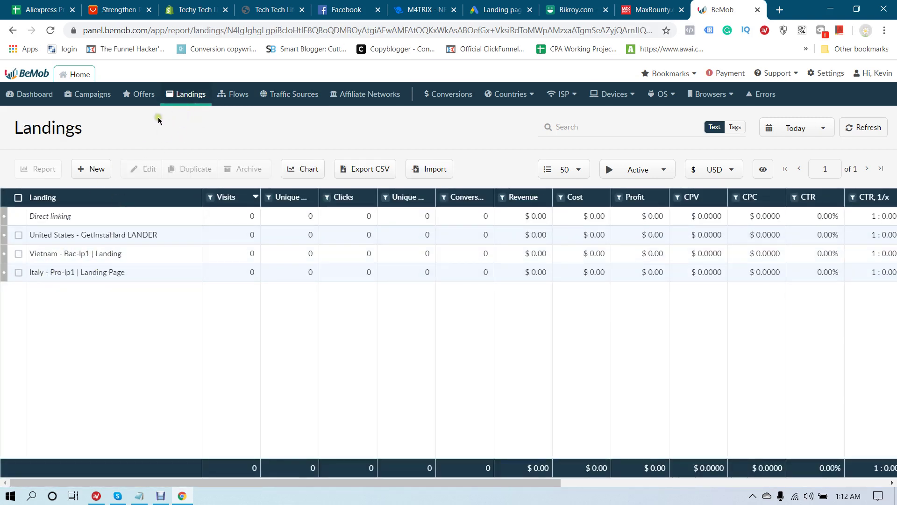
left_click(139, 95)
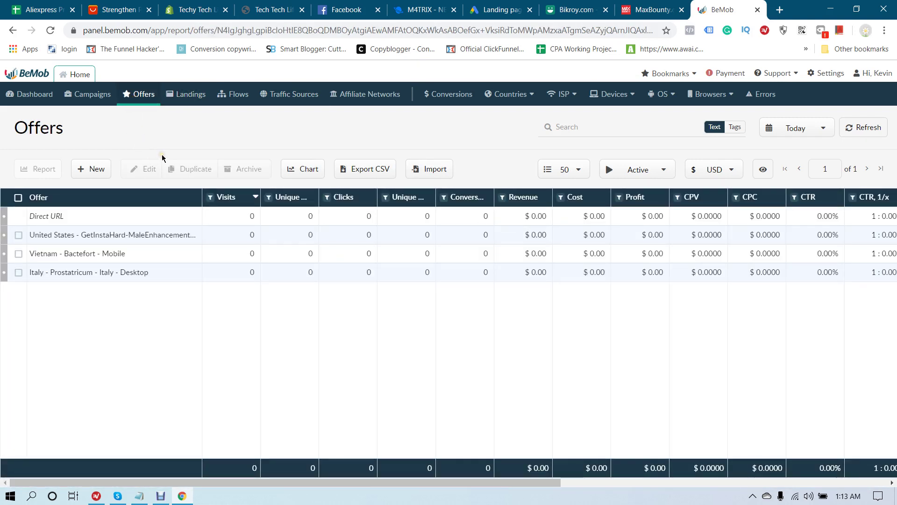
left_click(85, 169)
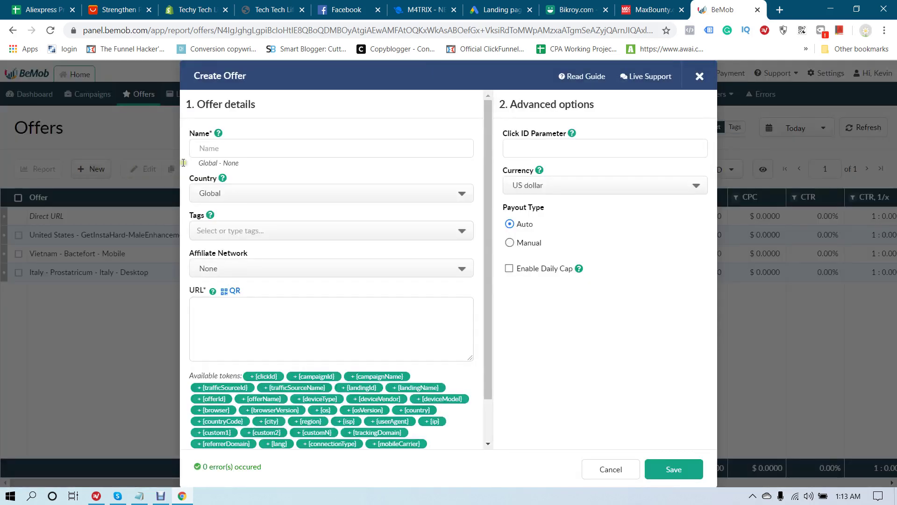
left_click(274, 141)
View the Silent Snore CPS campaign in MaxBounty, then go back to the dashboard's New Campaigns grid
left_click(661, 4)
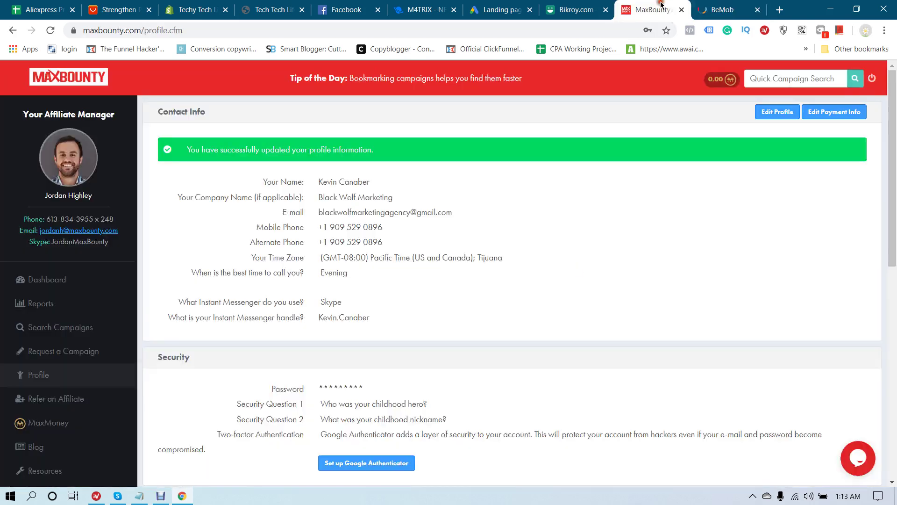
left_click(47, 283)
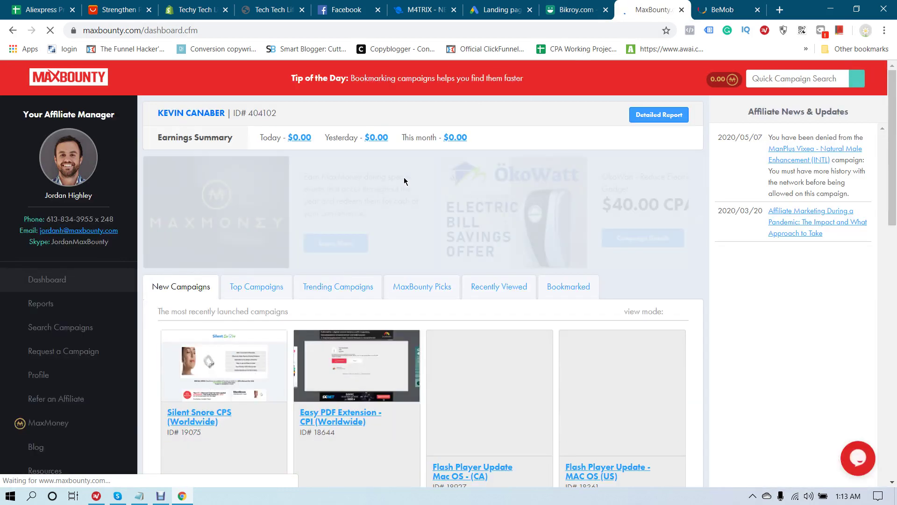
scroll(403, 182, "down", 3)
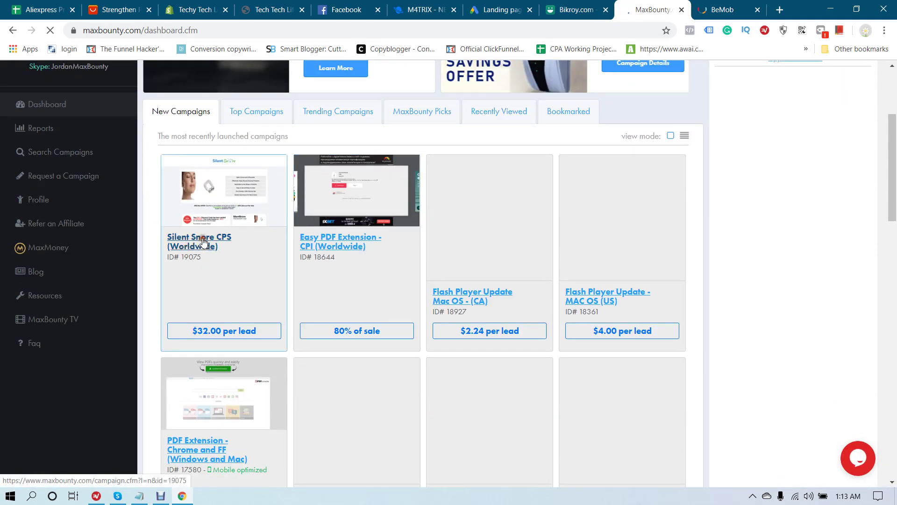
left_click(203, 241)
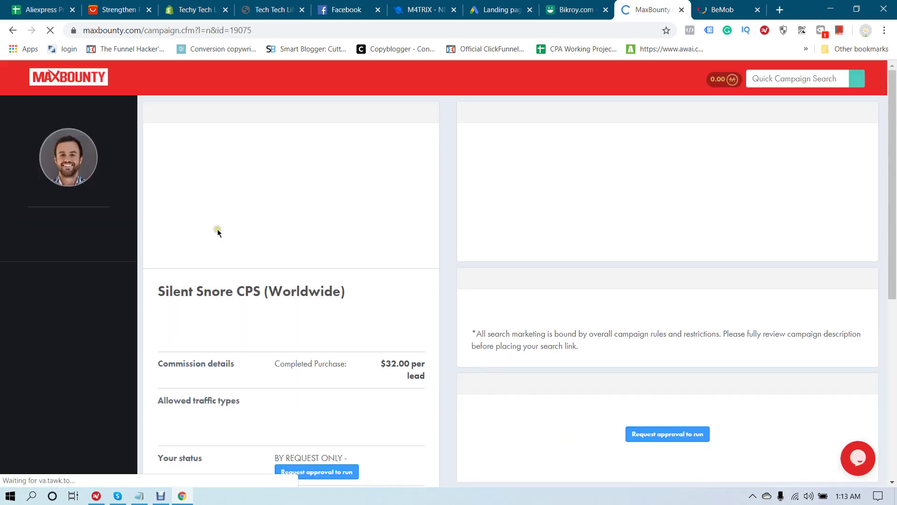
scroll(444, 215, "down", 1)
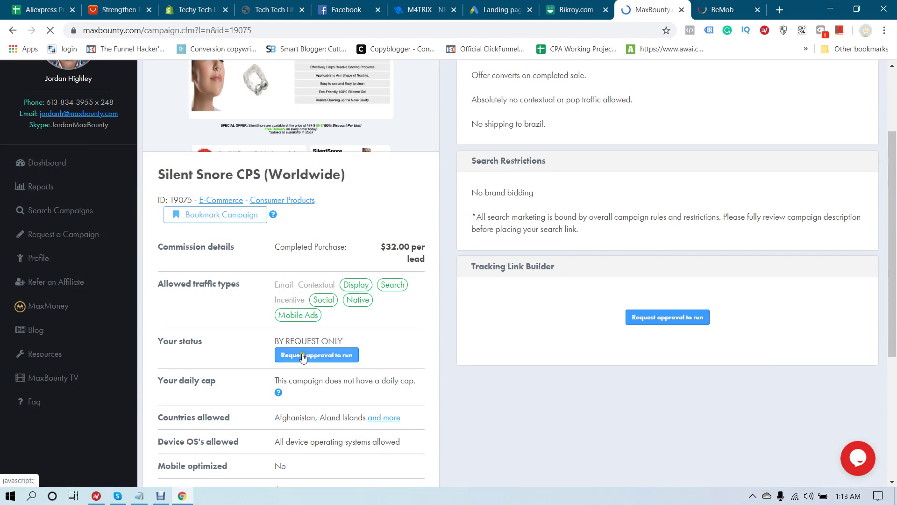
left_click(51, 165)
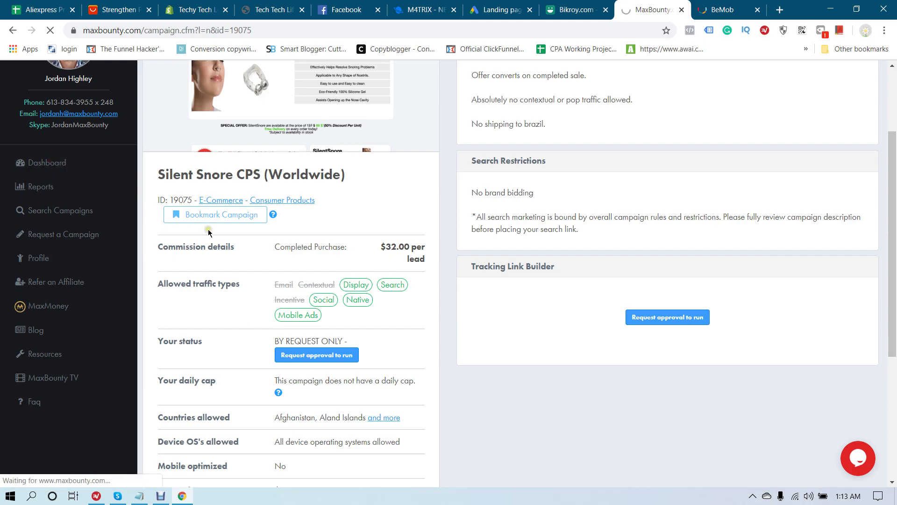
scroll(506, 203, "down", 6)
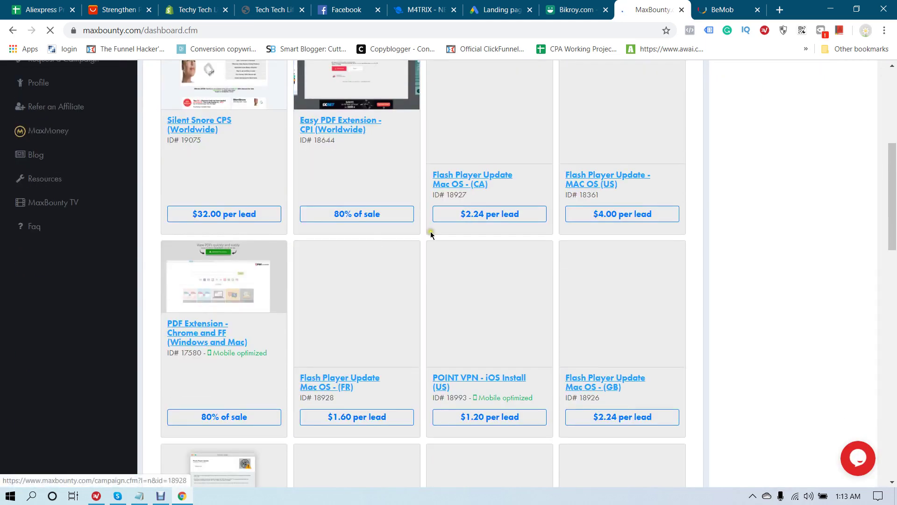
scroll(467, 219, "up", 4)
scroll(480, 215, "down", 11)
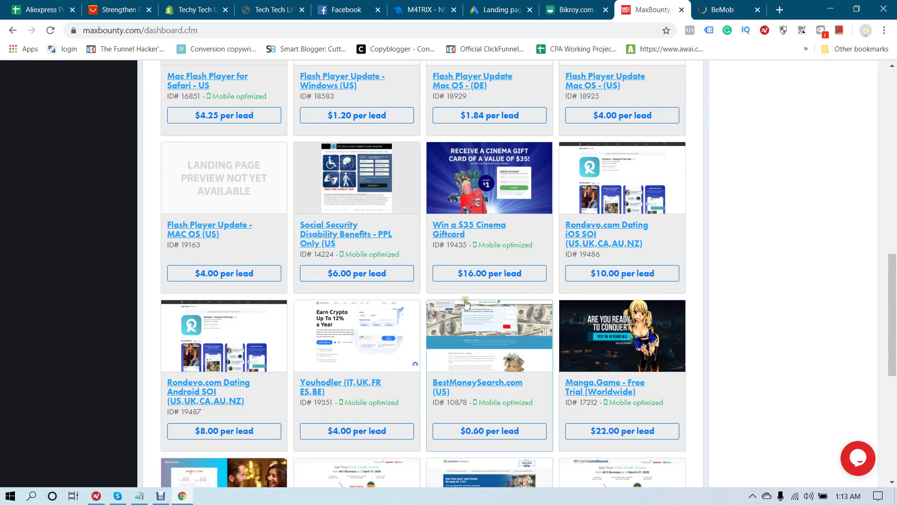
Open the Win a $35 Cinema Giftcard campaign (ID 19435), leaving postback type on Use default postback
left_click(470, 229)
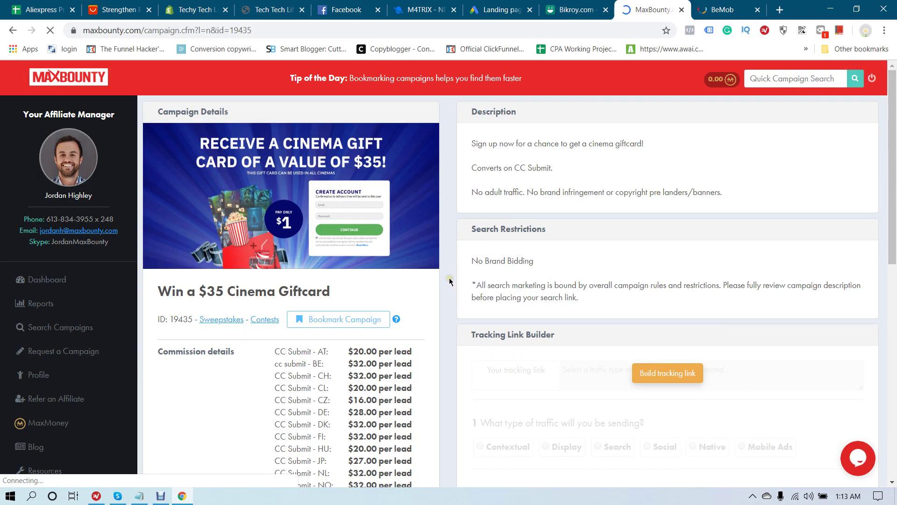
scroll(450, 280, "down", 5)
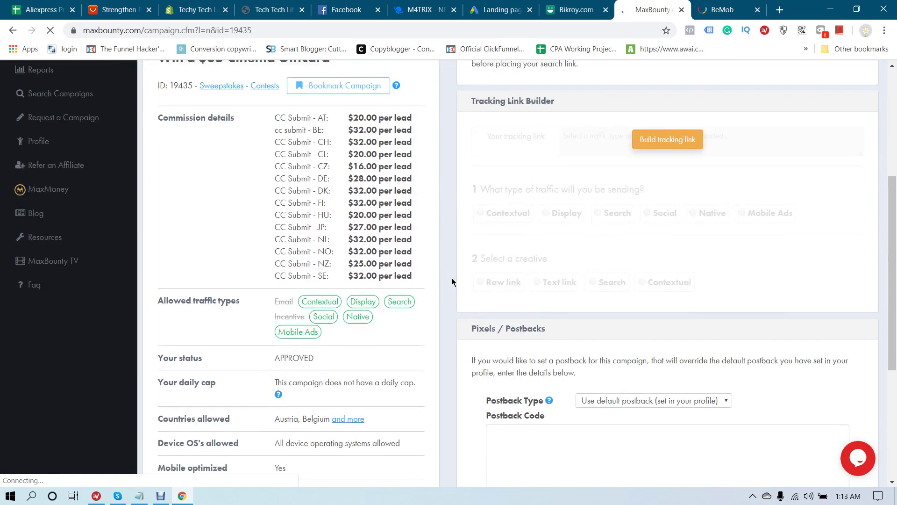
scroll(452, 279, "down", 4)
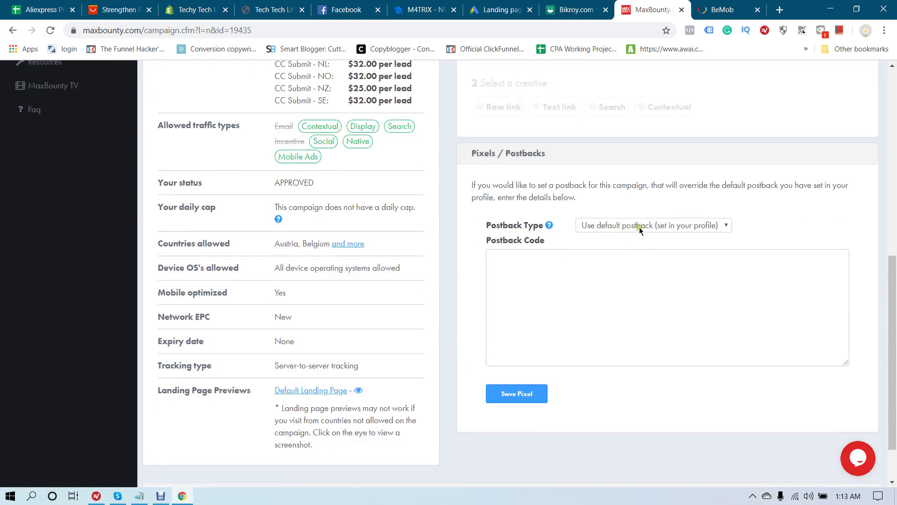
left_click(640, 226)
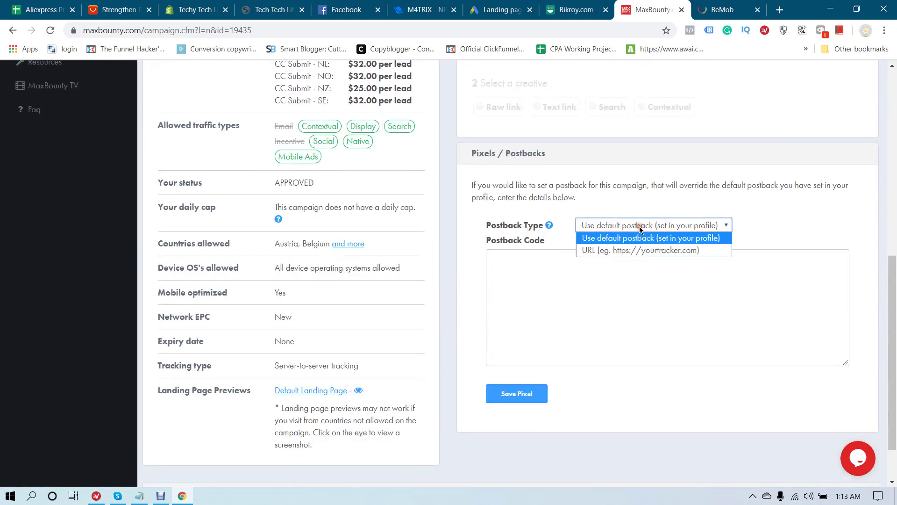
left_click(615, 242)
scroll(465, 301, "up", 5)
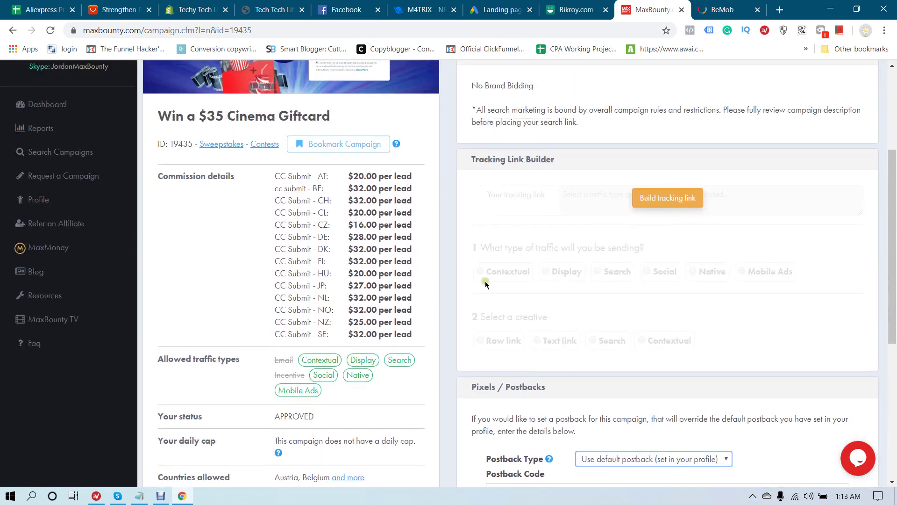
Build a tracking link for campaign 19435 with Native traffic and the Raw link creative, and select it
left_click(668, 202)
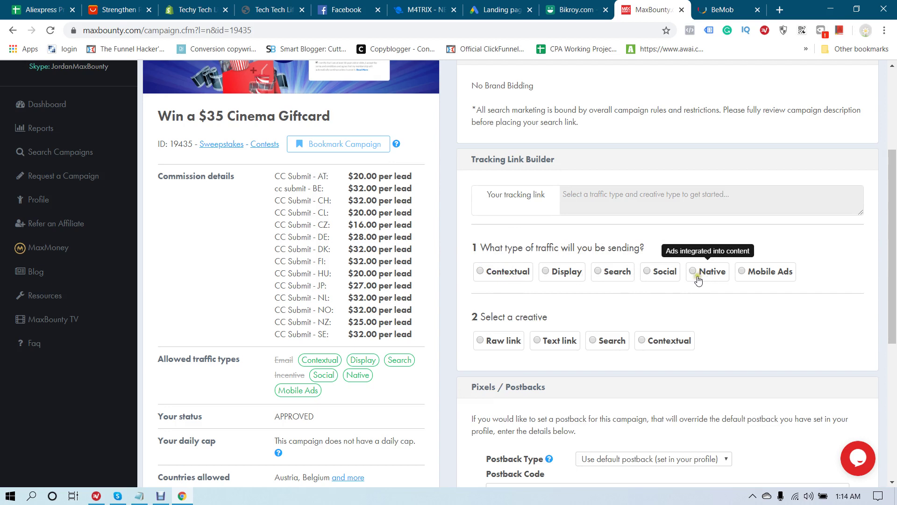
scroll(657, 284, "down", 1)
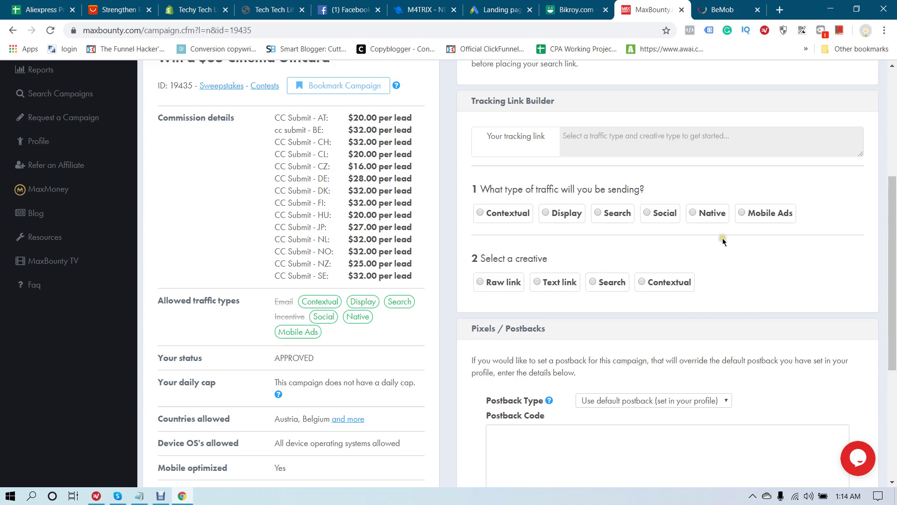
left_click(694, 214)
left_click(480, 282)
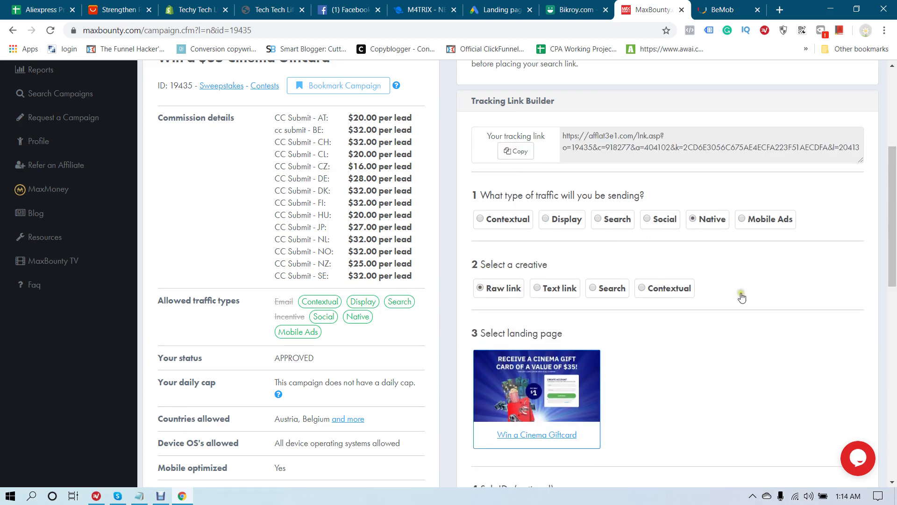
scroll(589, 229, "up", 1)
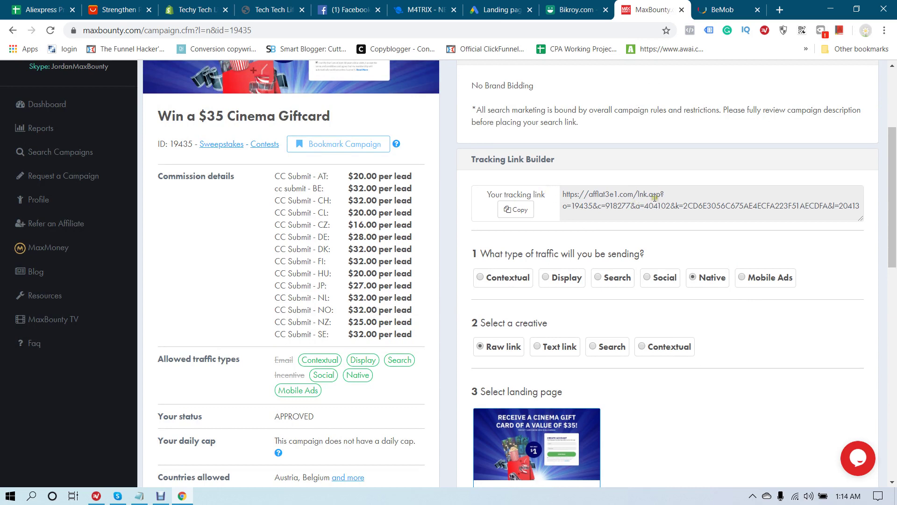
left_click_drag(501, 194, 559, 191)
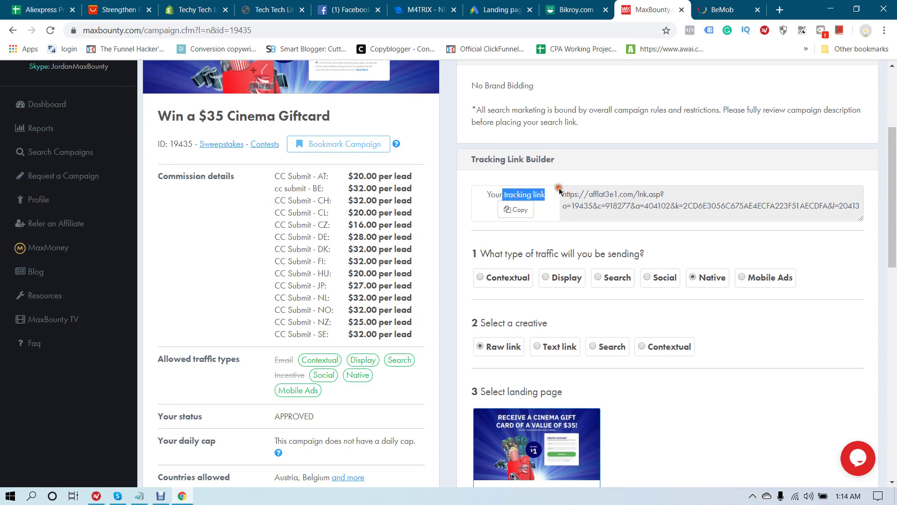
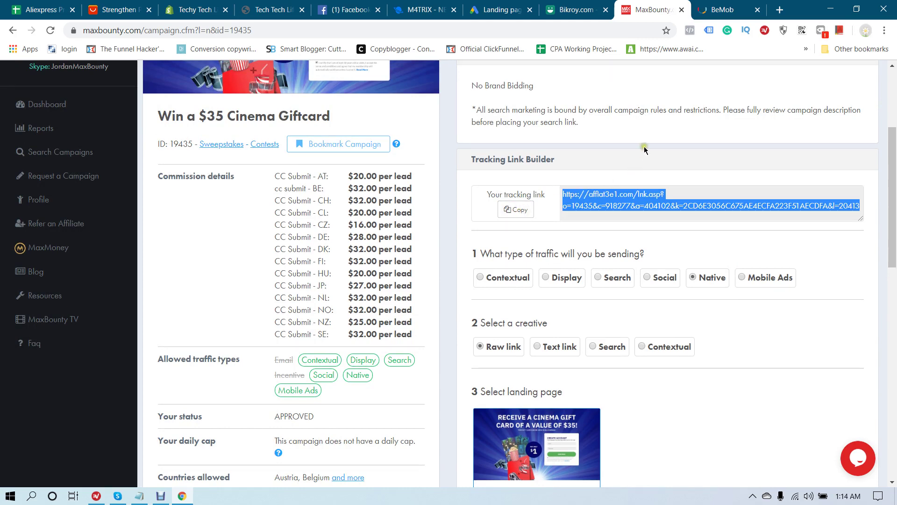
Switch back to BeMob's blank Create Offer form once the Cinema Giftcard tracking link is built
left_click(719, 10)
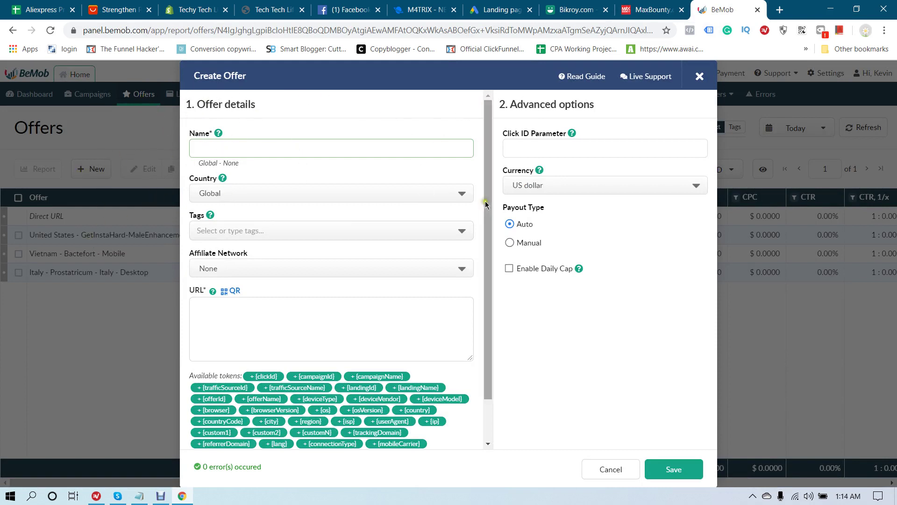
Set the offer URL to the MaxBounty tracking link ending in s2={clickId}
left_click(242, 322)
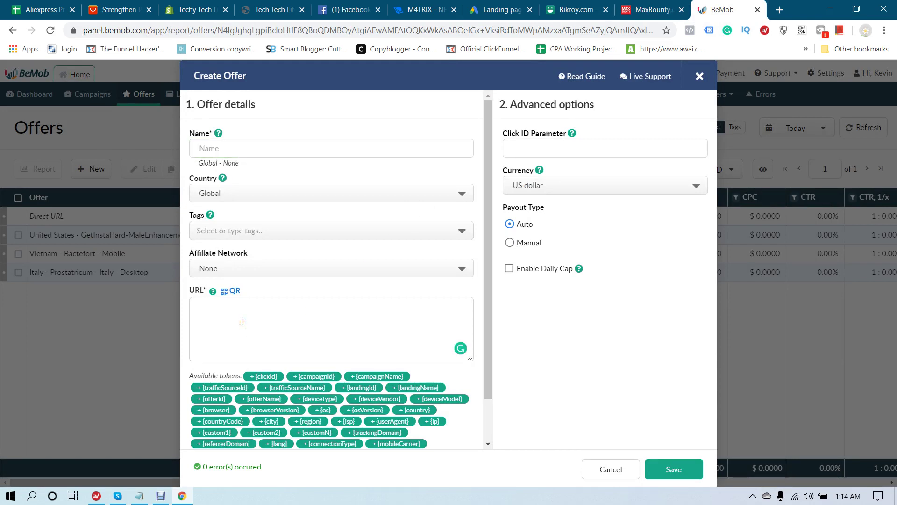
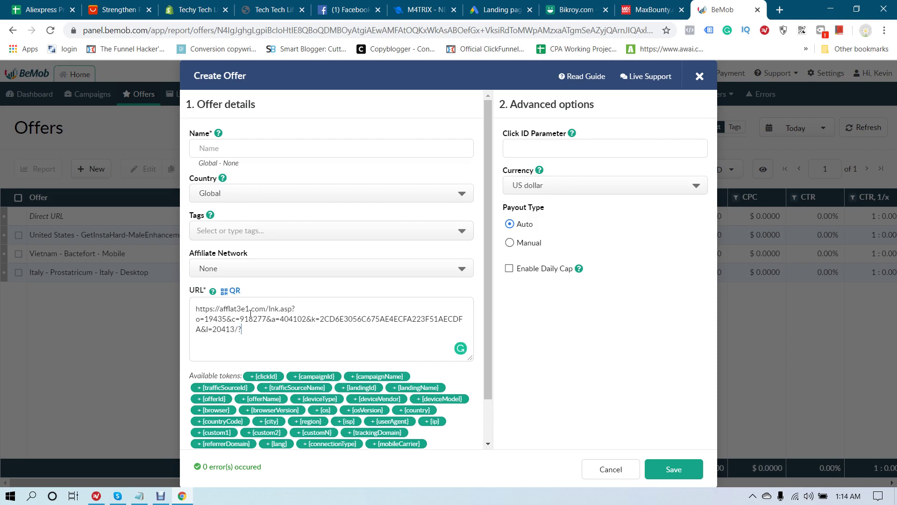
left_click(139, 495)
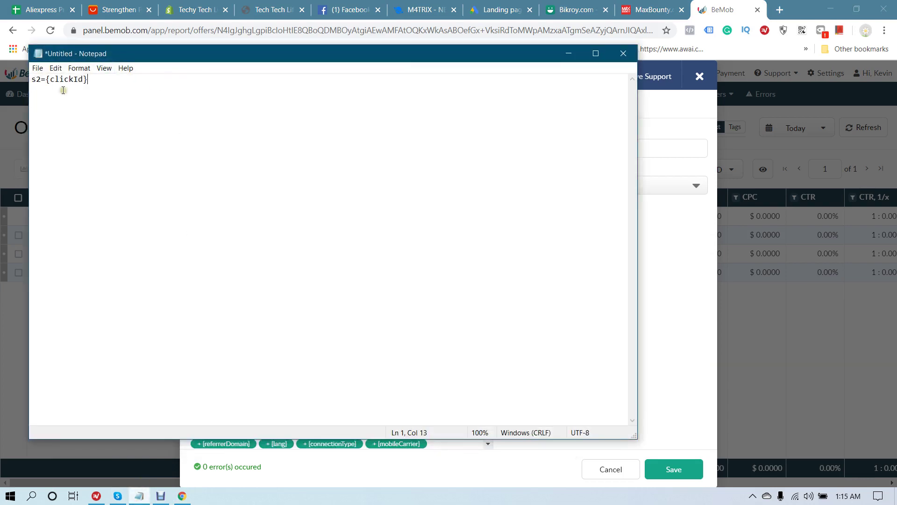
left_click_drag(119, 96, 36, 84)
key("ctrl+c")
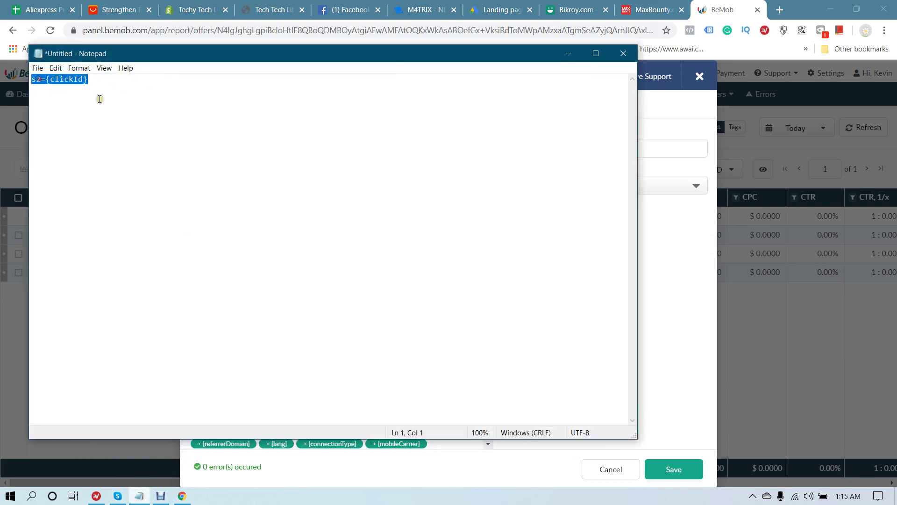
left_click(714, 5)
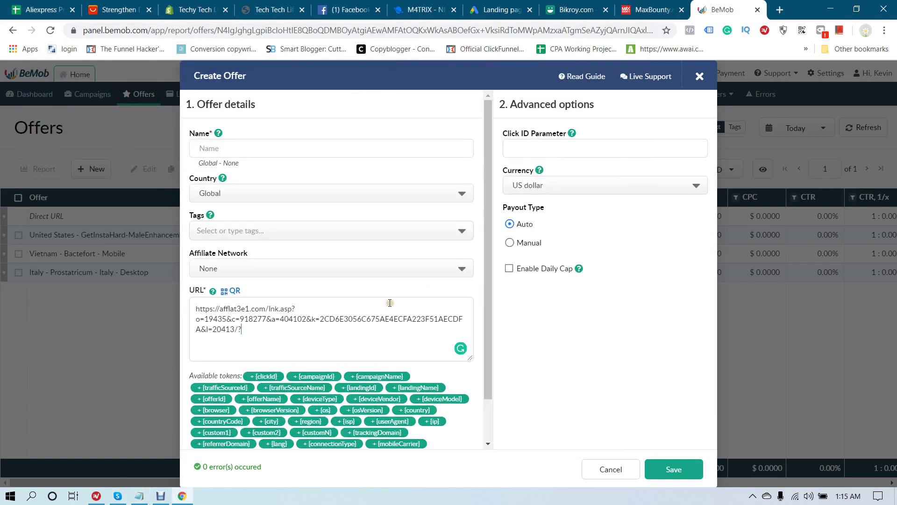
left_click(261, 334)
key("ctrl+v")
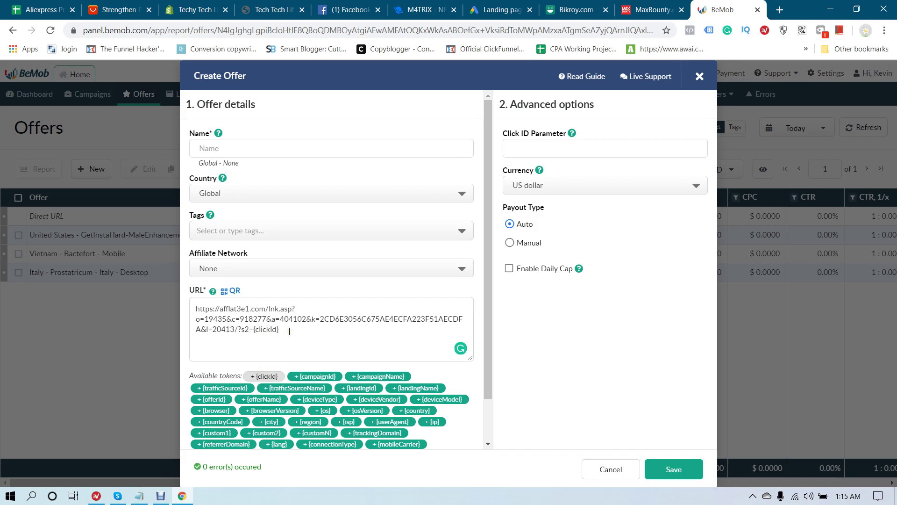
key("BackSpace")
key("BackSpace")
key("BackSpace")
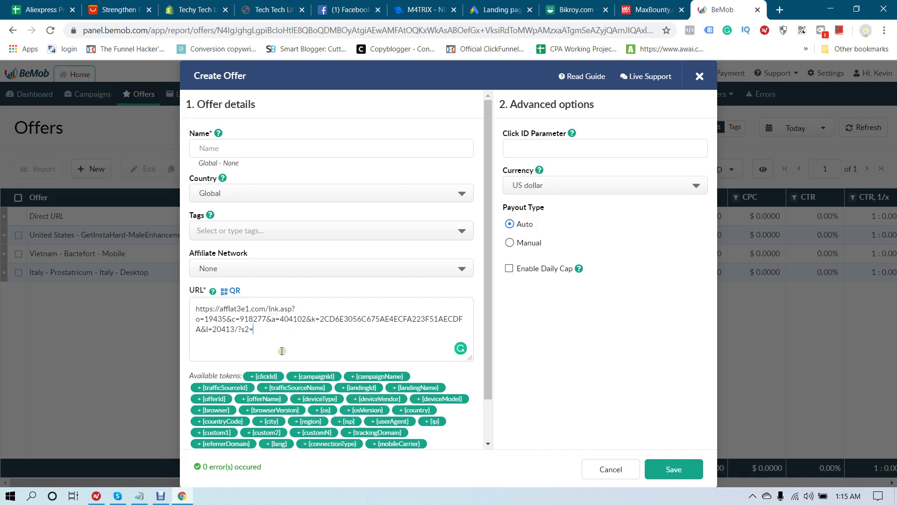
left_click(265, 376)
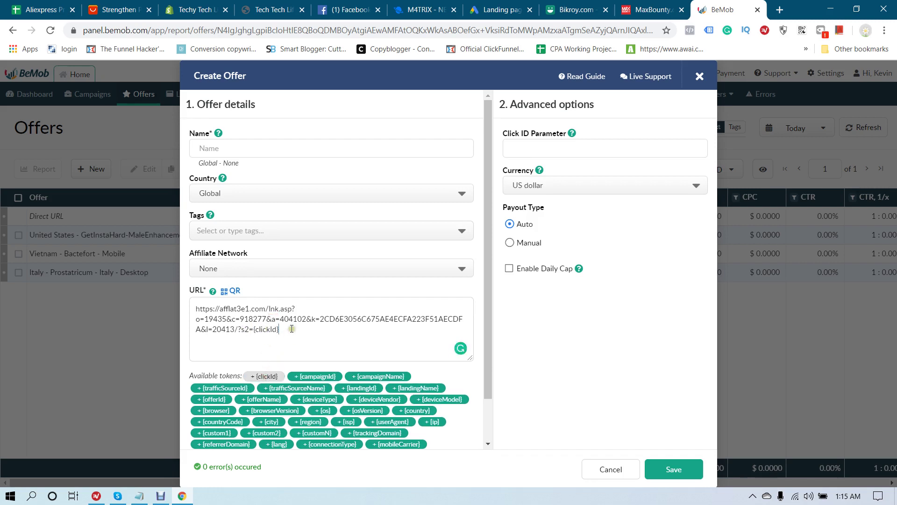
Choose MaxBounty as affiliate network, name the offer 'Win a $35 Cinema Giftcard', and save
left_click(267, 268)
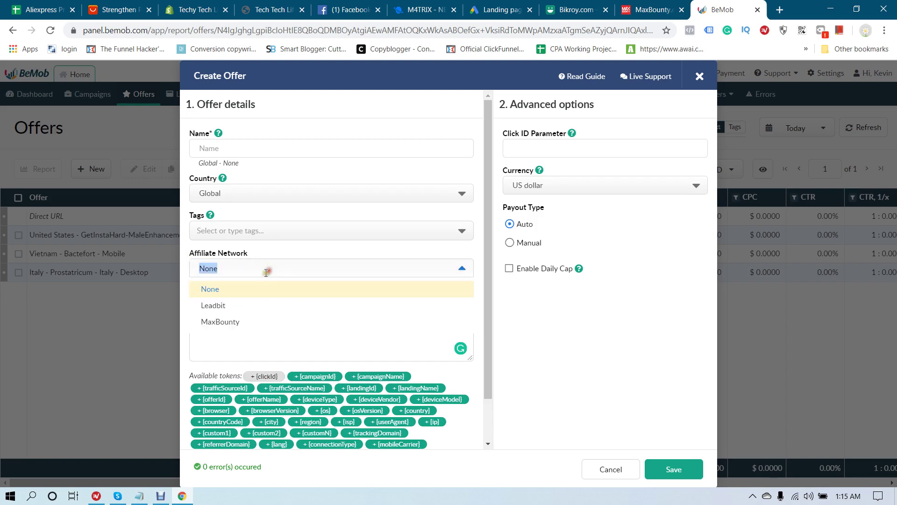
left_click(226, 320)
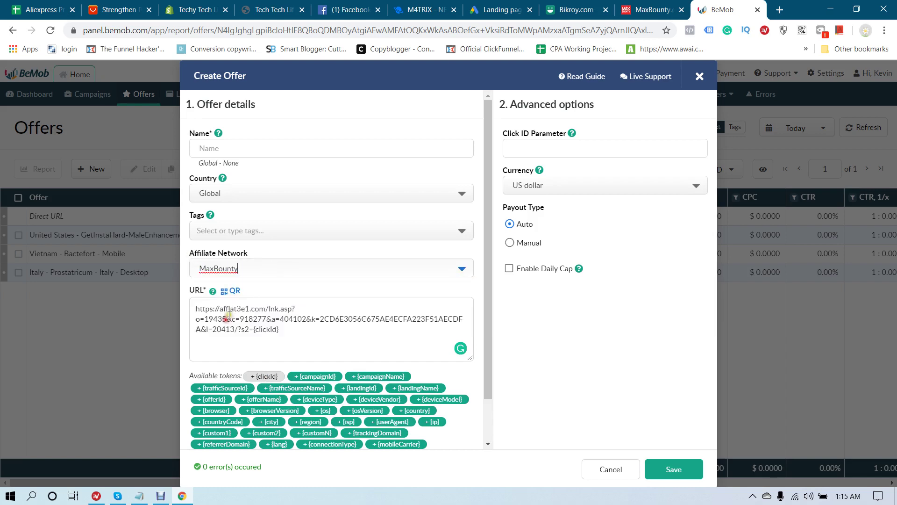
left_click(253, 151)
left_click(652, 9)
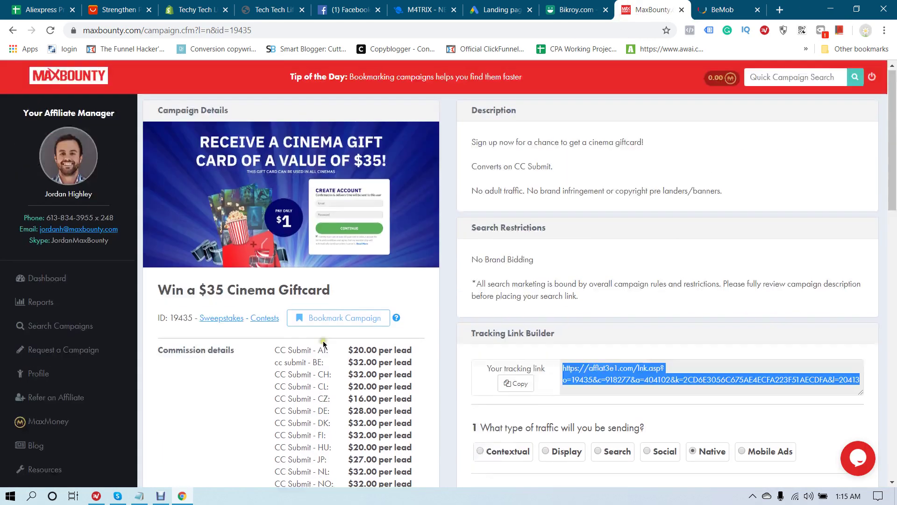
left_click_drag(159, 291, 330, 292)
key("ctrl+c")
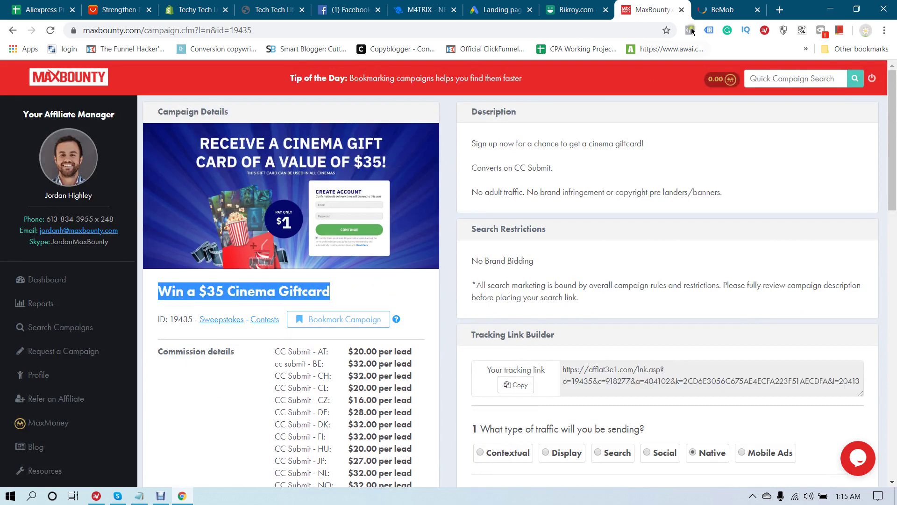
left_click(722, 9)
key("ctrl+v")
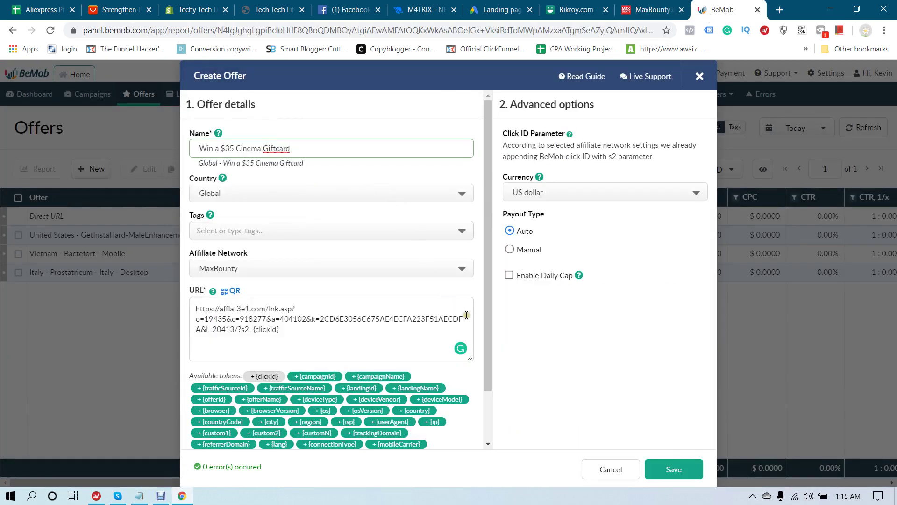
scroll(466, 315, "down", 2)
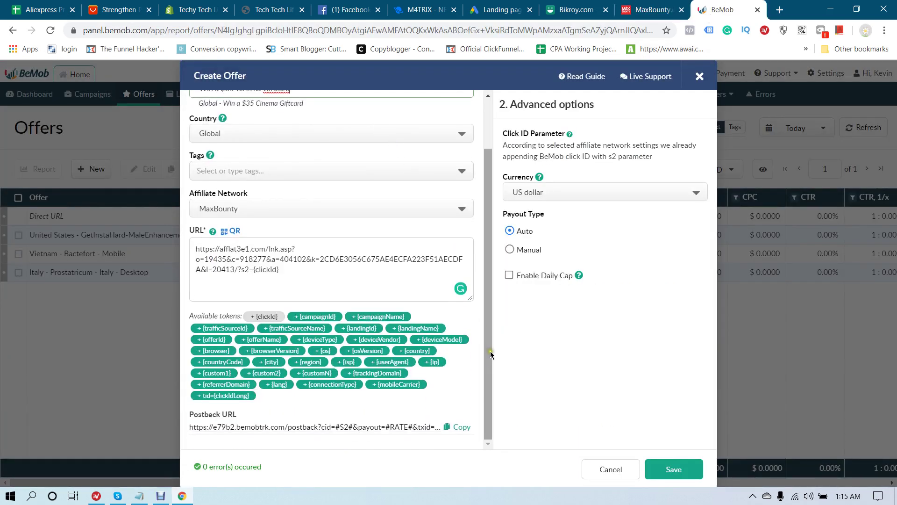
left_click(673, 470)
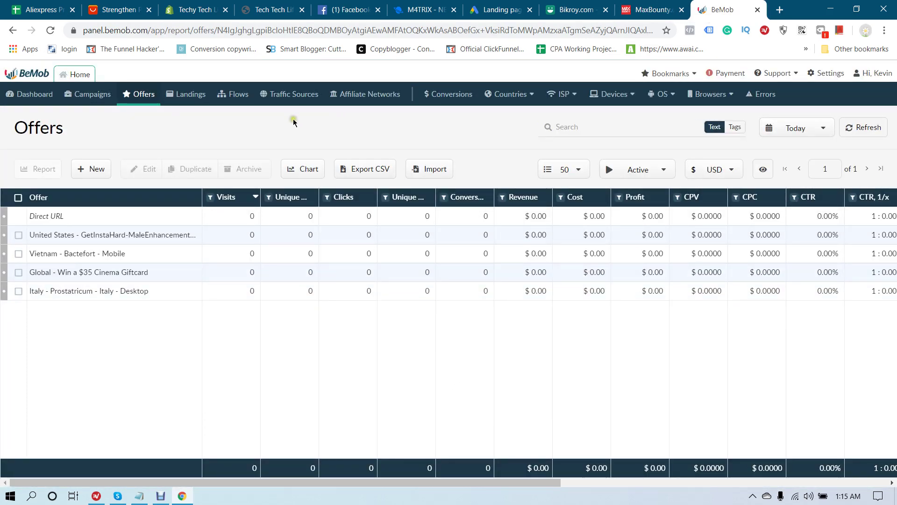
Untick Append BeMob Click ID Value on the MaxBounty affiliate network and save
left_click(354, 95)
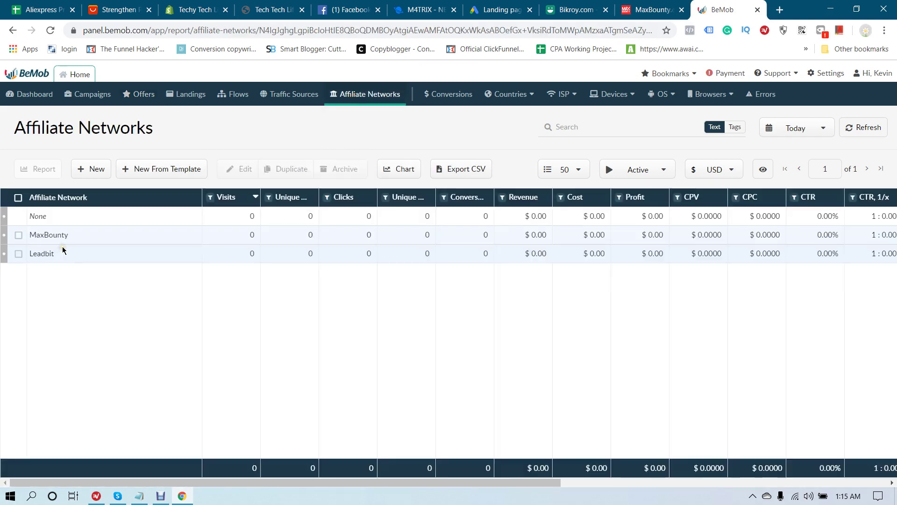
left_click(58, 239)
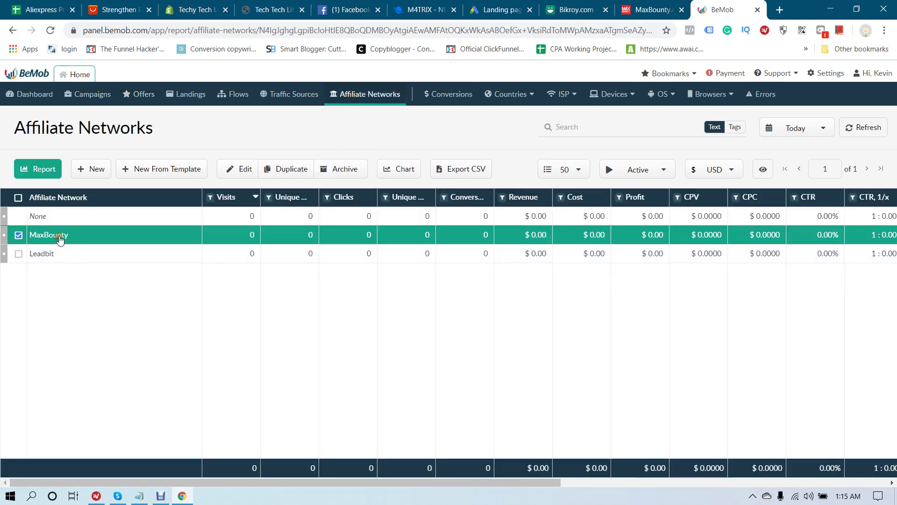
left_click(240, 174)
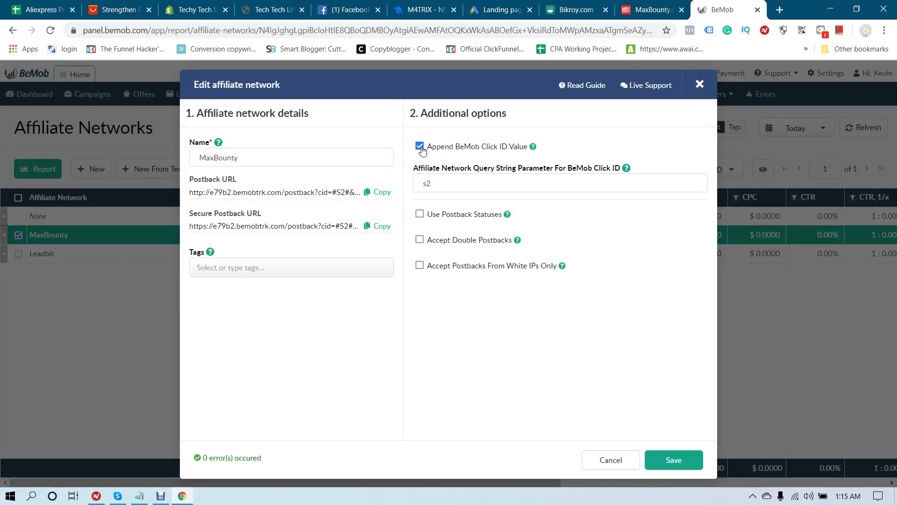
left_click(420, 147)
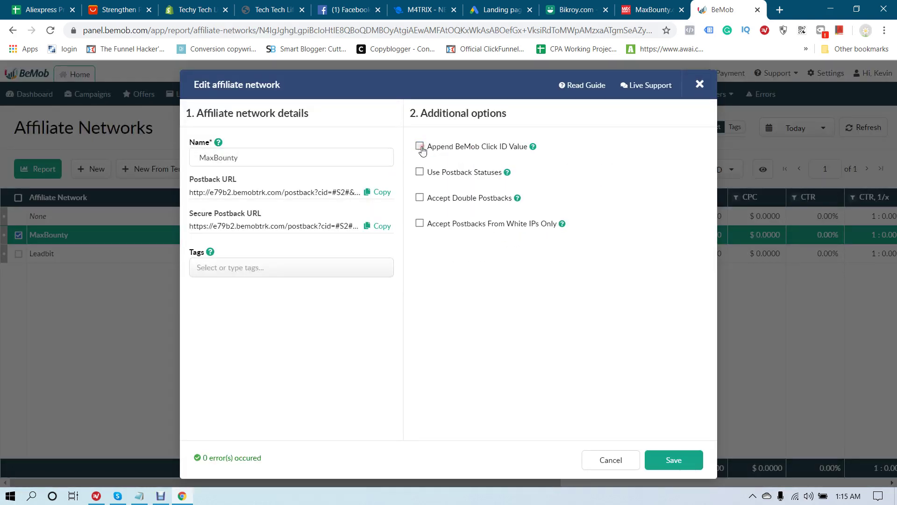
left_click(675, 460)
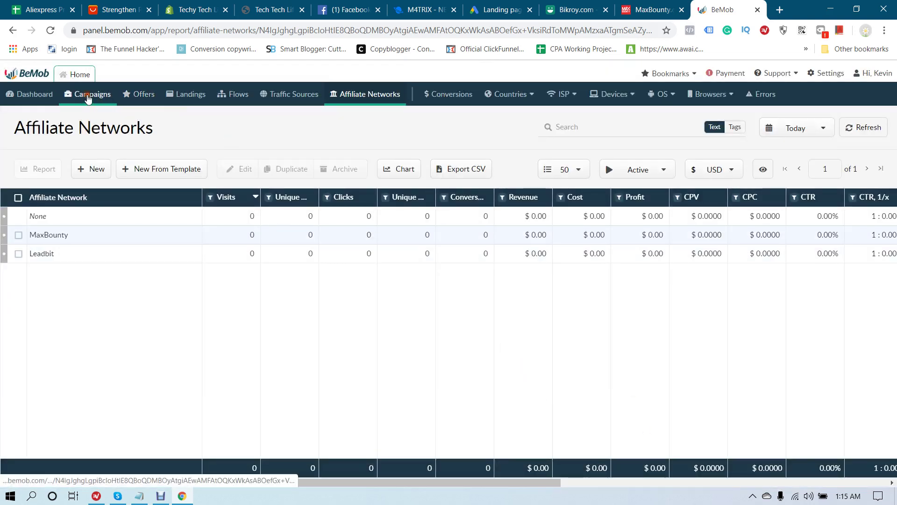
Start a new campaign named 'Win a $35 Cinema Giftcard', copied from the MaxBounty offer title
left_click(88, 95)
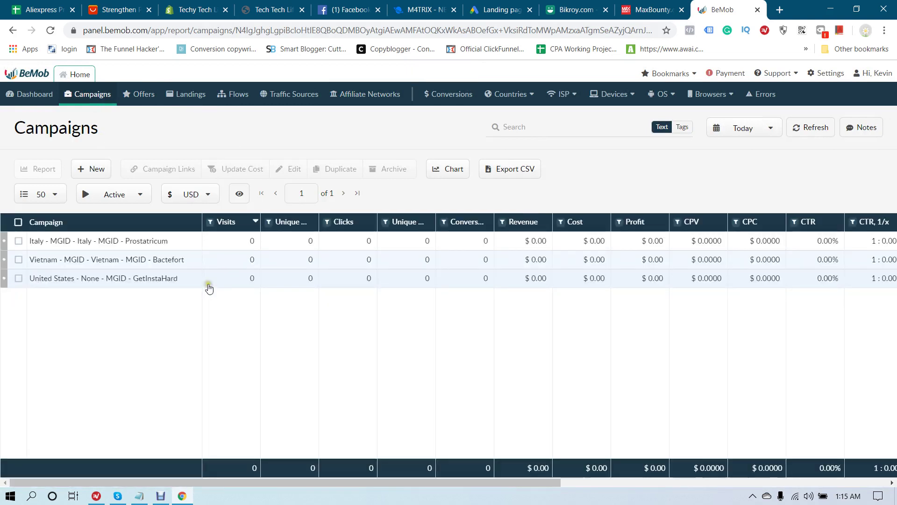
left_click(85, 171)
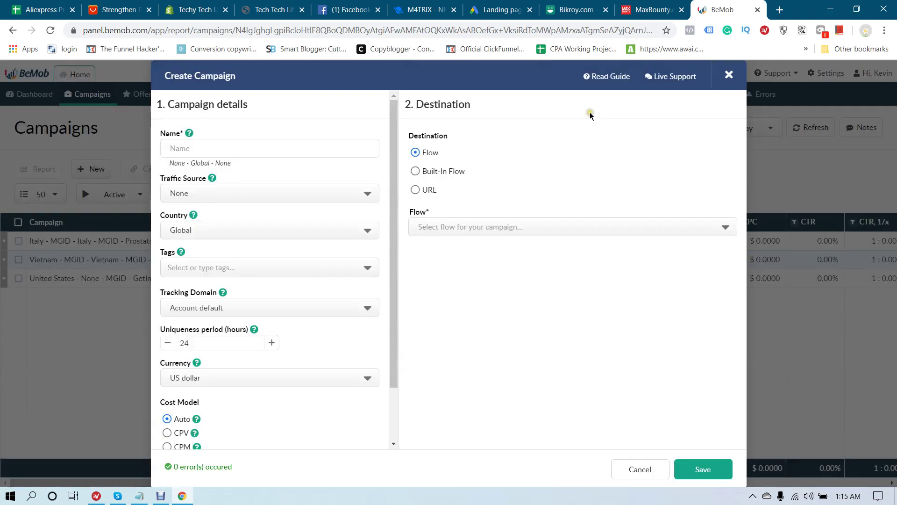
left_click(650, 10)
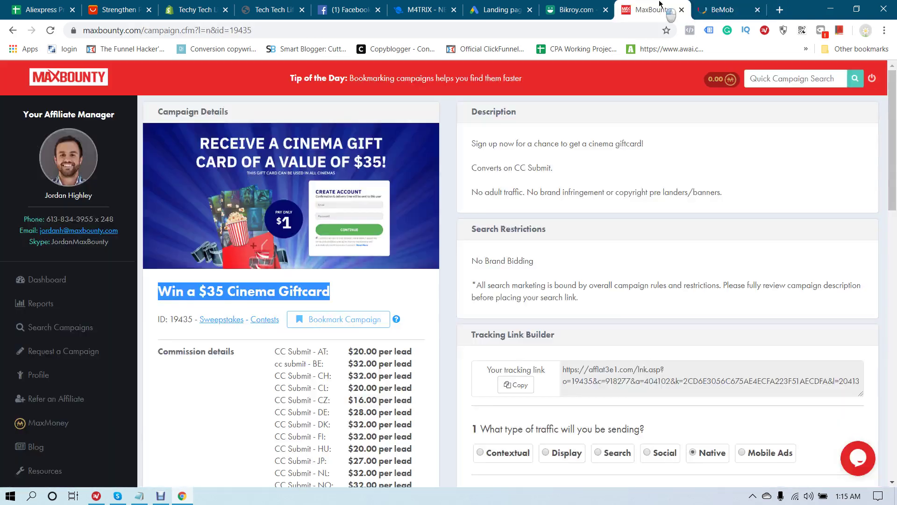
right_click(224, 298)
left_click(252, 303)
left_click(588, 7)
left_click(720, 10)
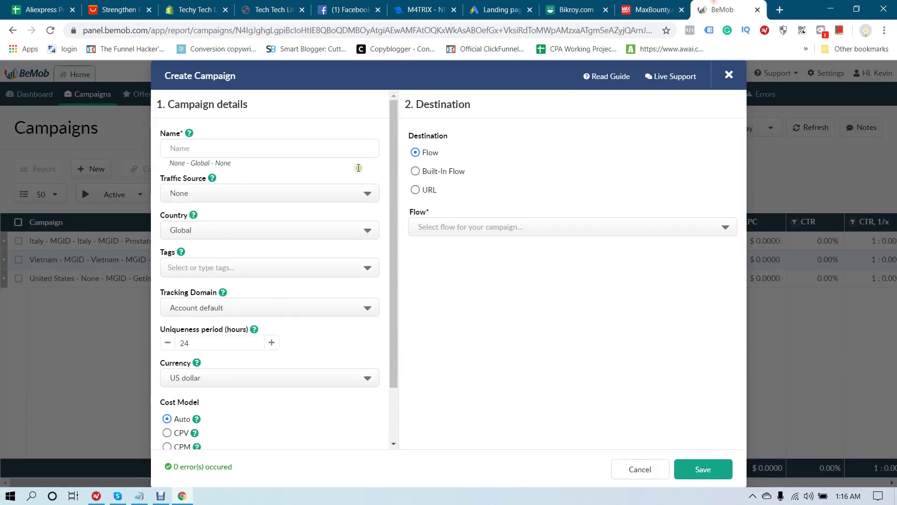
left_click(209, 145)
key("ctrl+v")
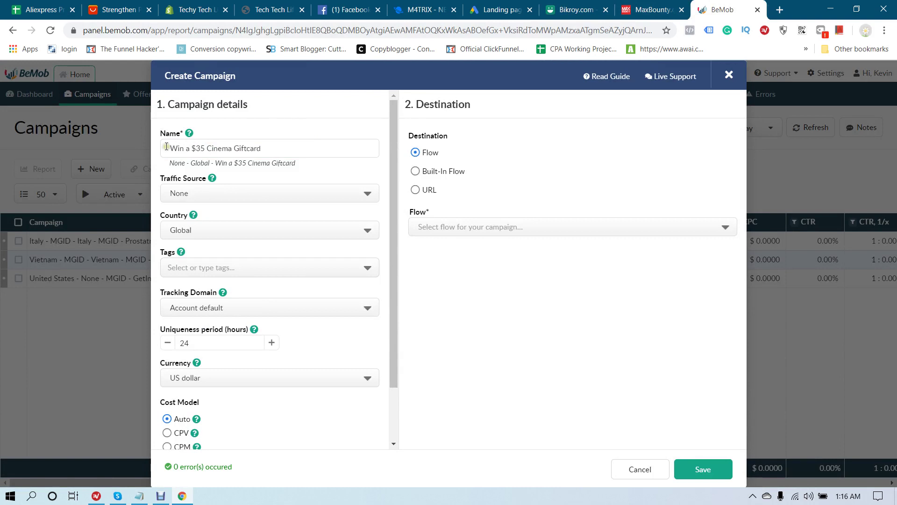
left_click(170, 147)
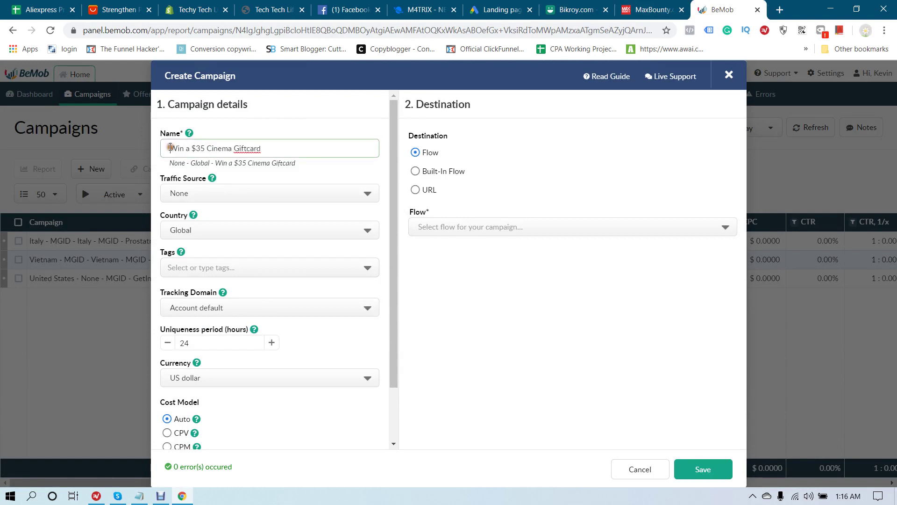
Set traffic source MGID, tracking domain e79b2.bemobtrk.com and cost model Do Not Track
left_click(282, 192)
left_click(191, 230)
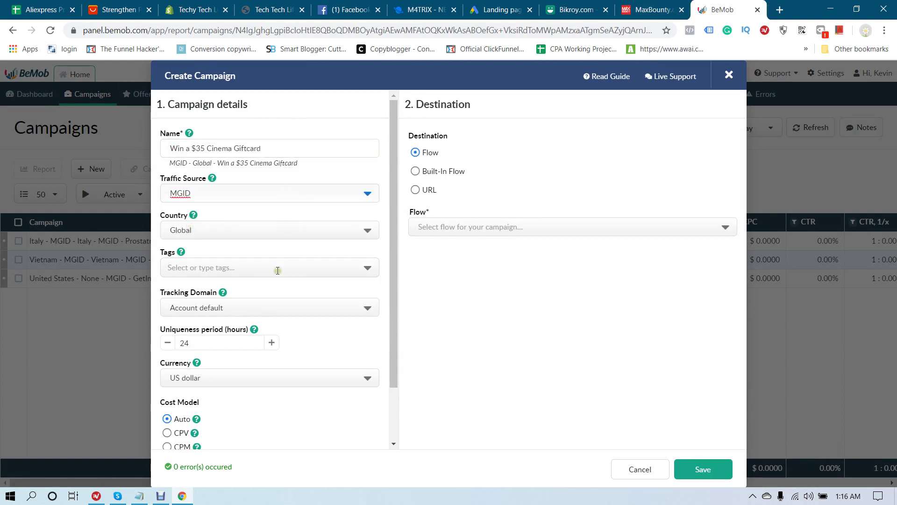
left_click(264, 309)
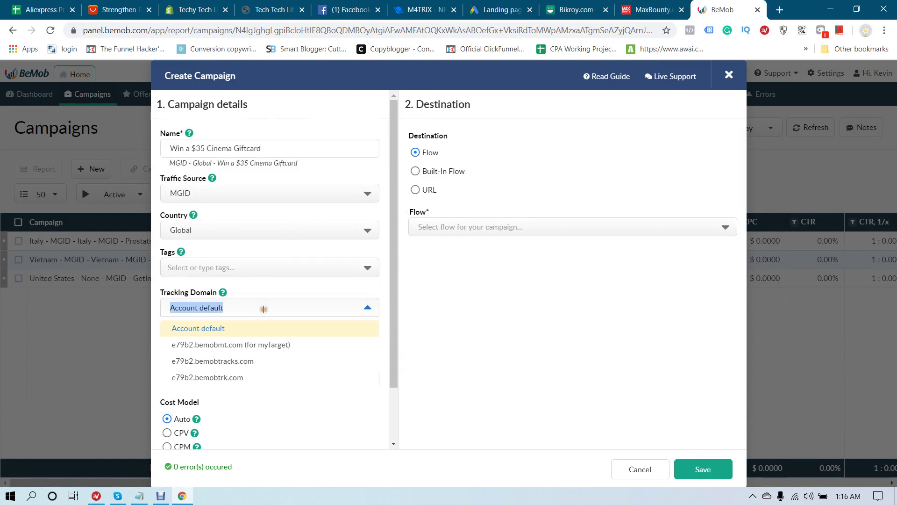
left_click(221, 377)
scroll(339, 344, "down", 2)
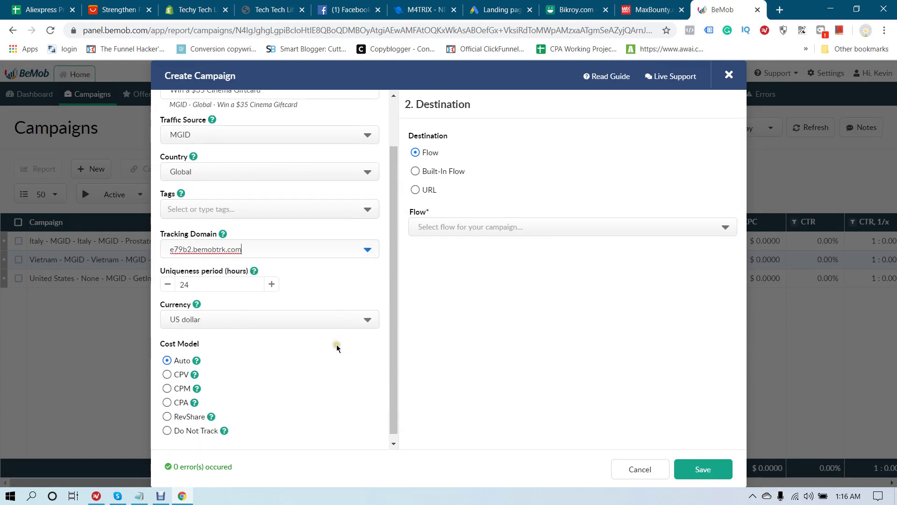
left_click(167, 430)
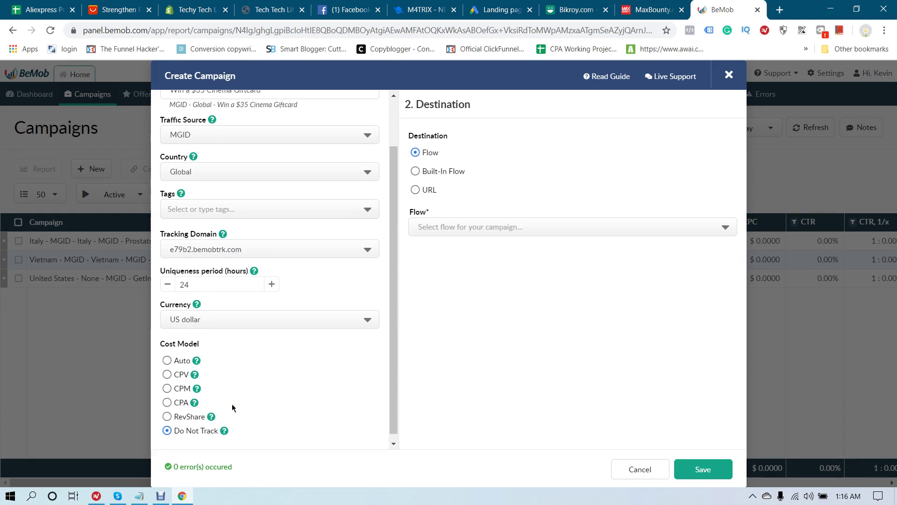
Use a built-in flow without landings, sending traffic straight to the Global Cinema Giftcard offer, and save
left_click(429, 175)
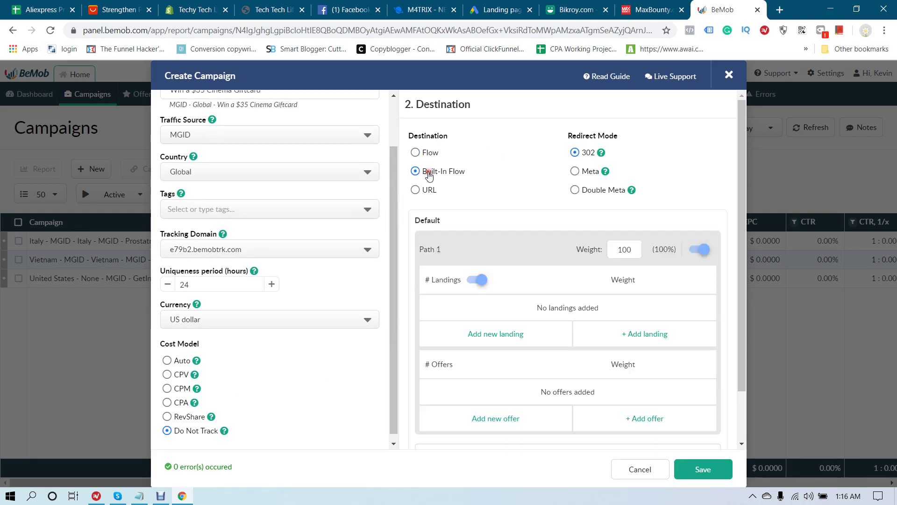
left_click(473, 282)
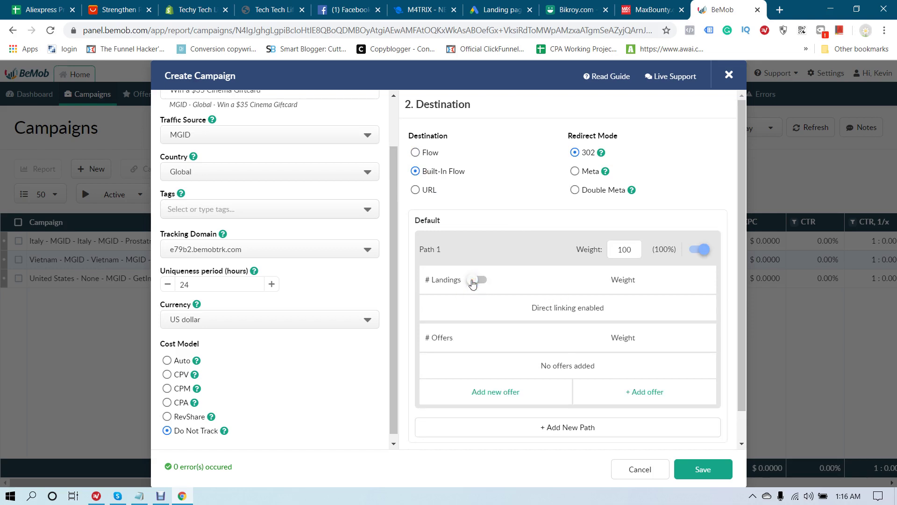
left_click(639, 391)
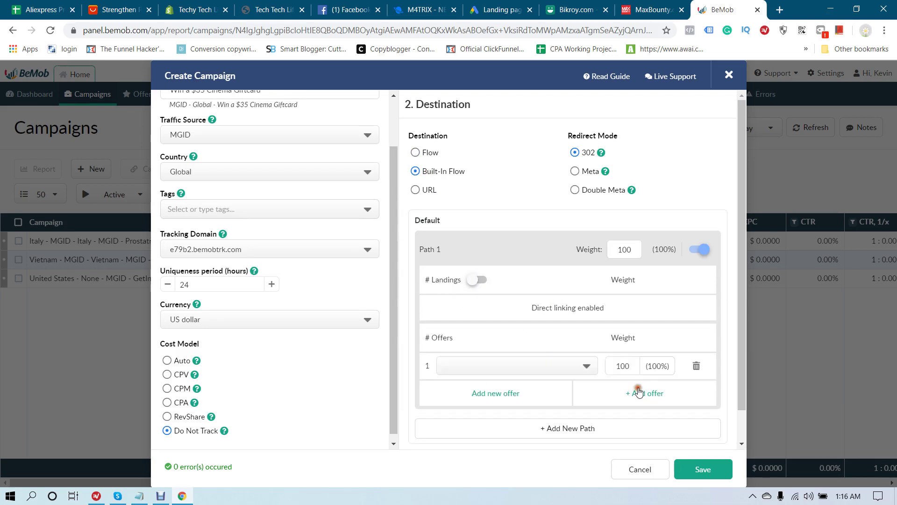
left_click(531, 359)
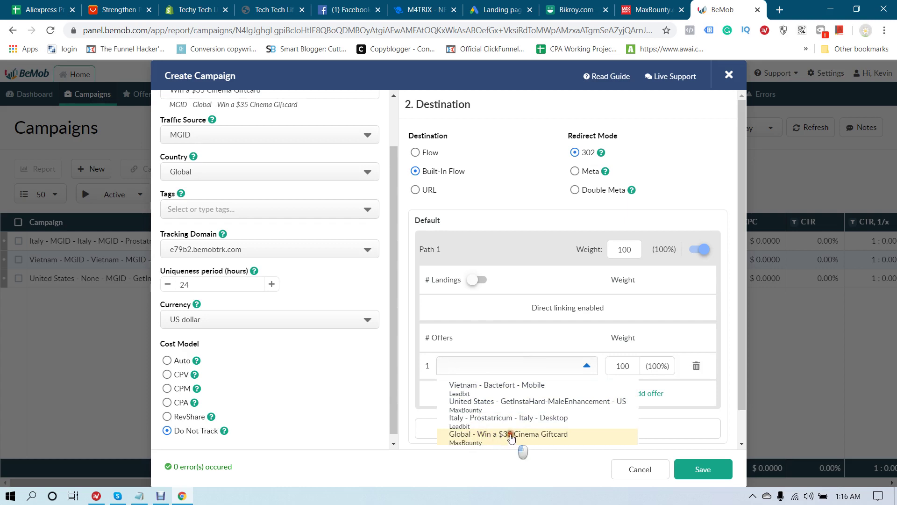
left_click(512, 439)
scroll(677, 420, "down", 1)
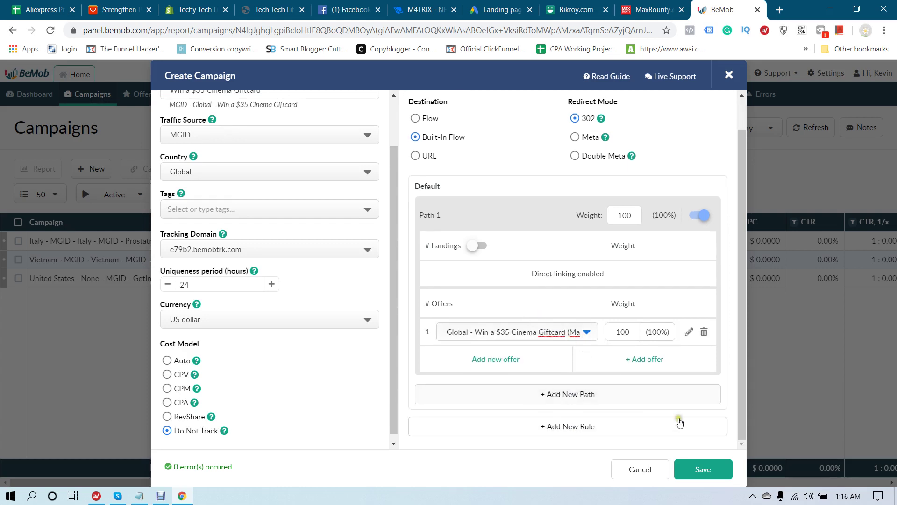
left_click(702, 472)
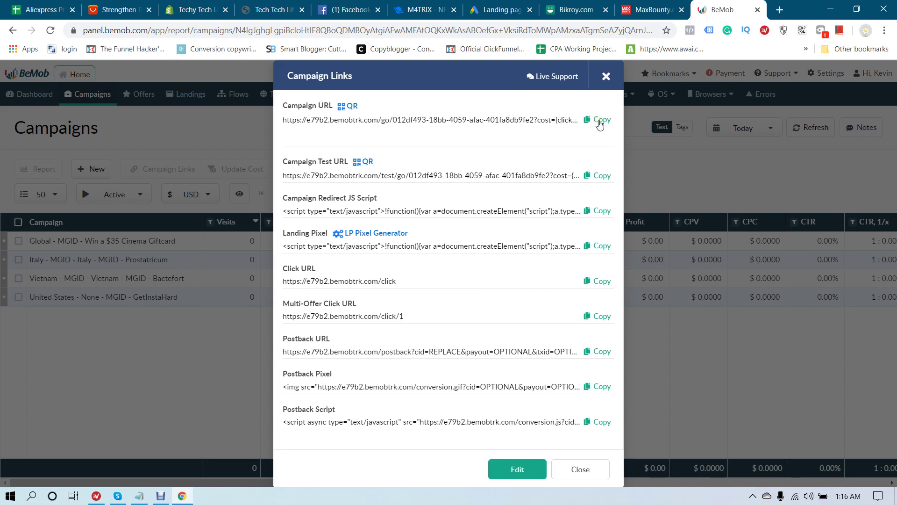
left_click(779, 10)
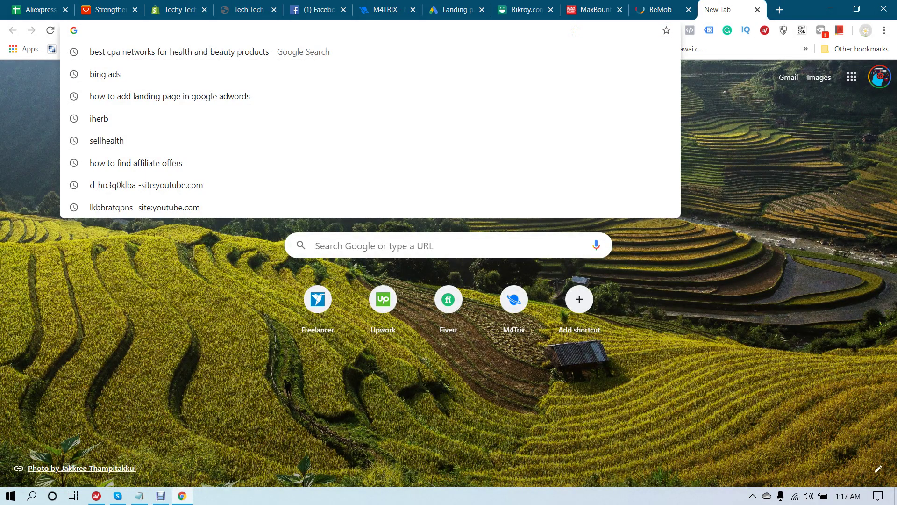
Load clickfunnels.com and mgid.com in separate tabs, then show the ClickFunnels funnels list
type("clickfunnels.com")
key("Return")
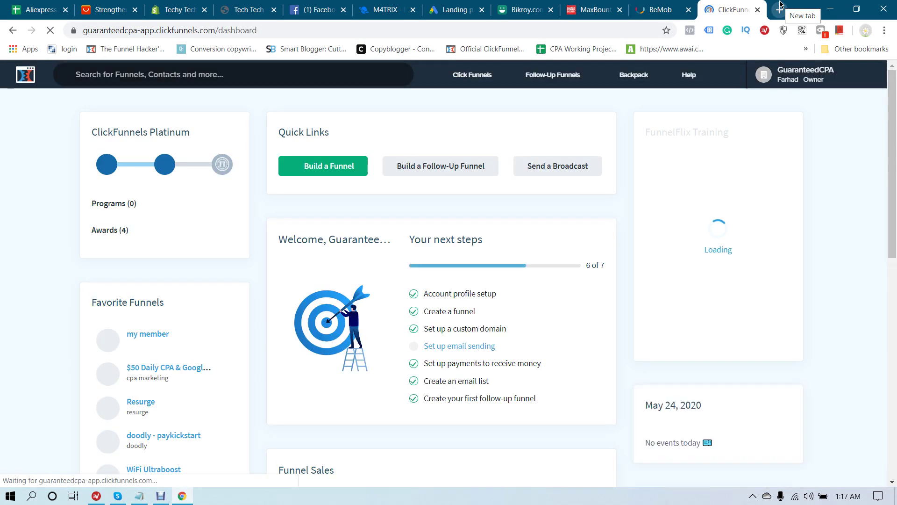
left_click(779, 8)
type("m")
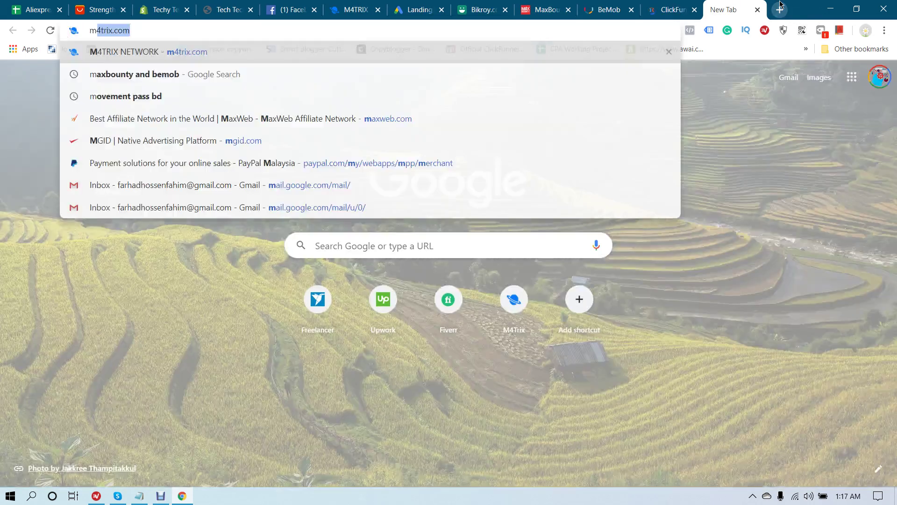
type("g")
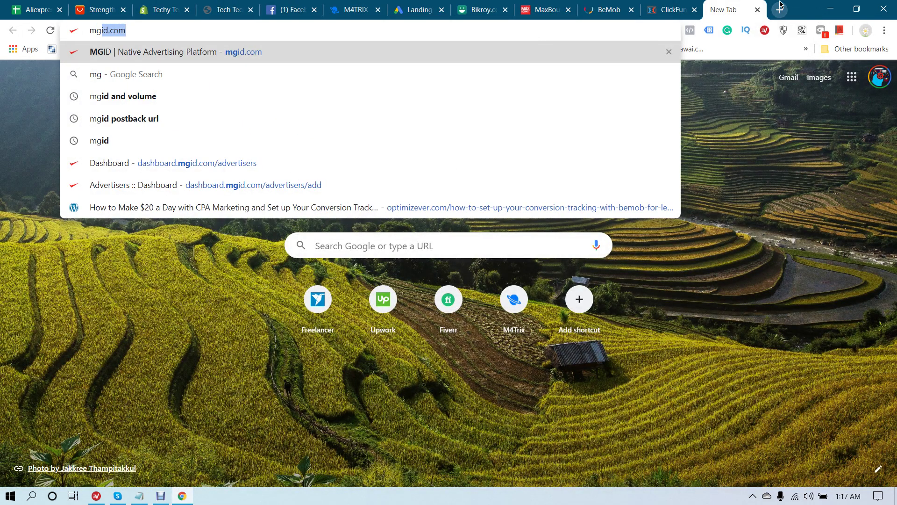
key("Return")
left_click(669, 9)
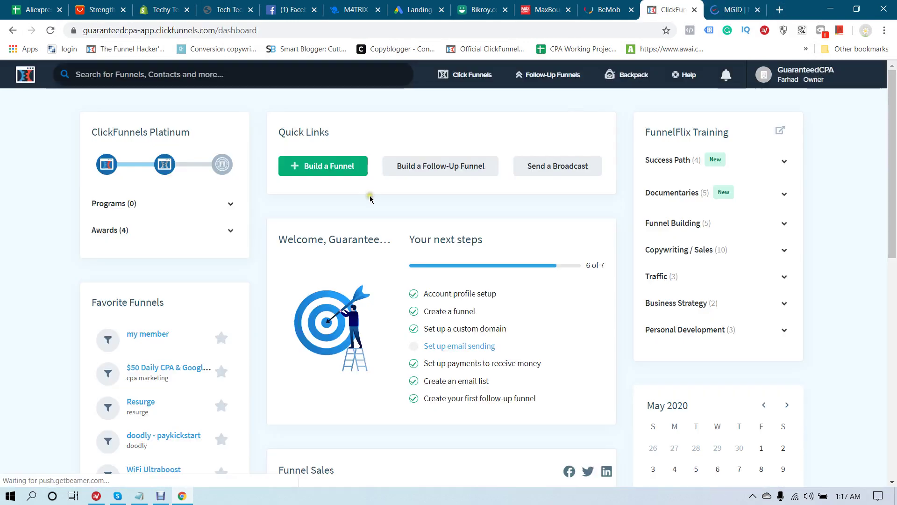
mouse_move(465, 75)
left_click(460, 97)
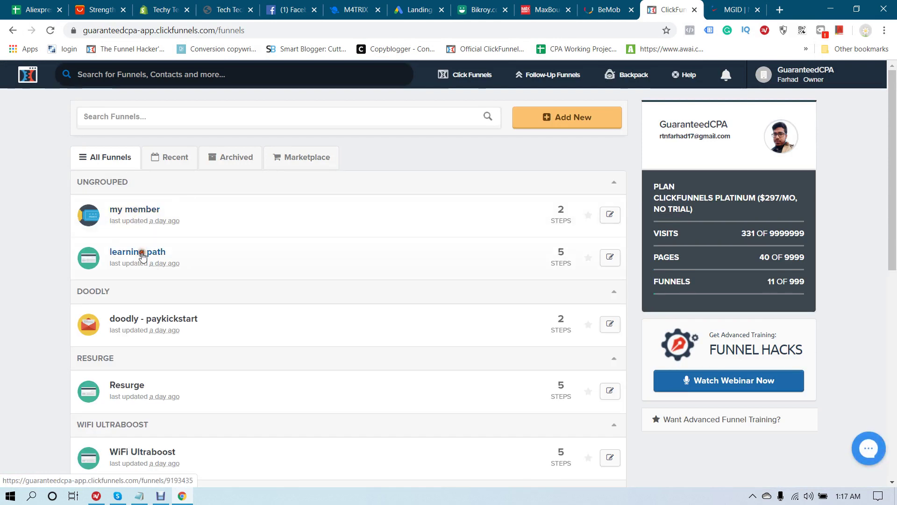
Open the learning path funnel's Sales Page step
left_click(140, 255)
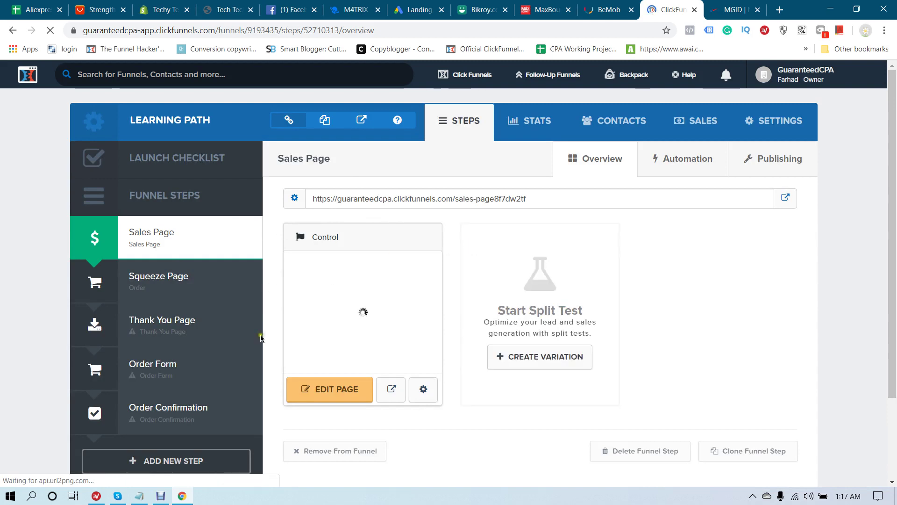
left_click(329, 390)
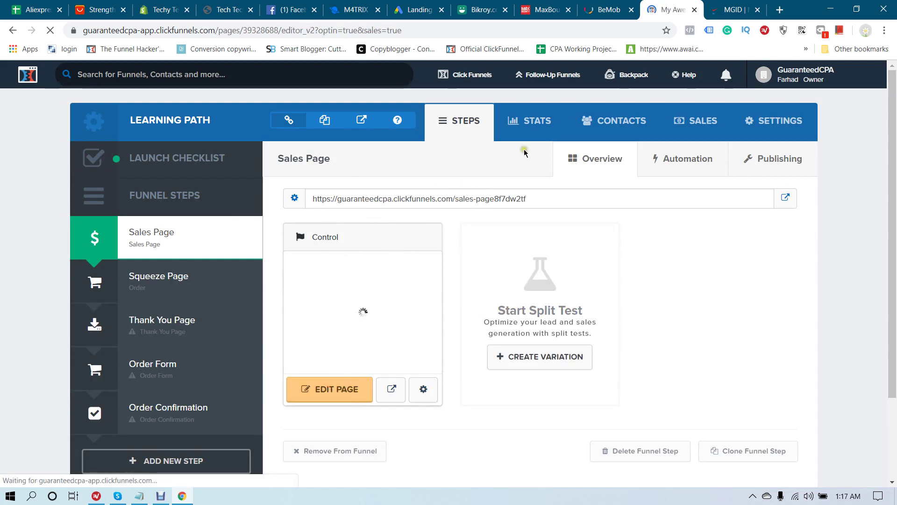
left_click(623, 10)
left_click(659, 5)
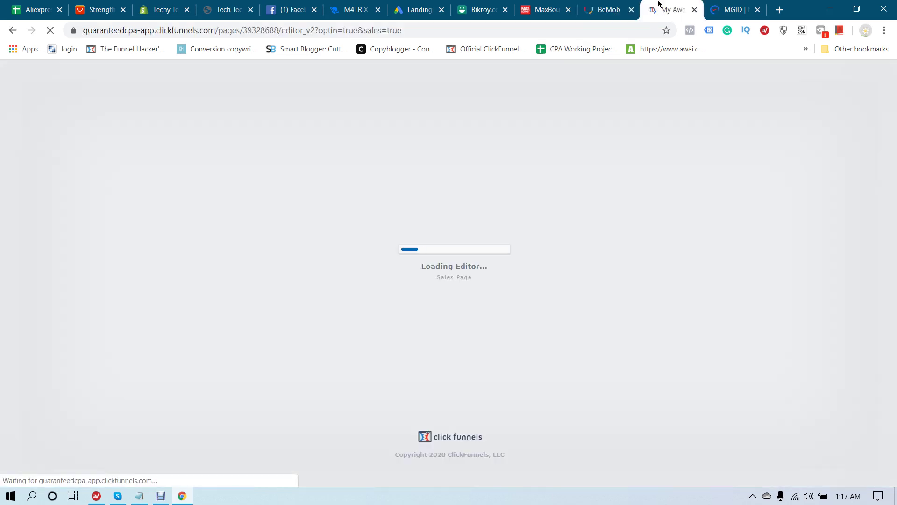
left_click(603, 10)
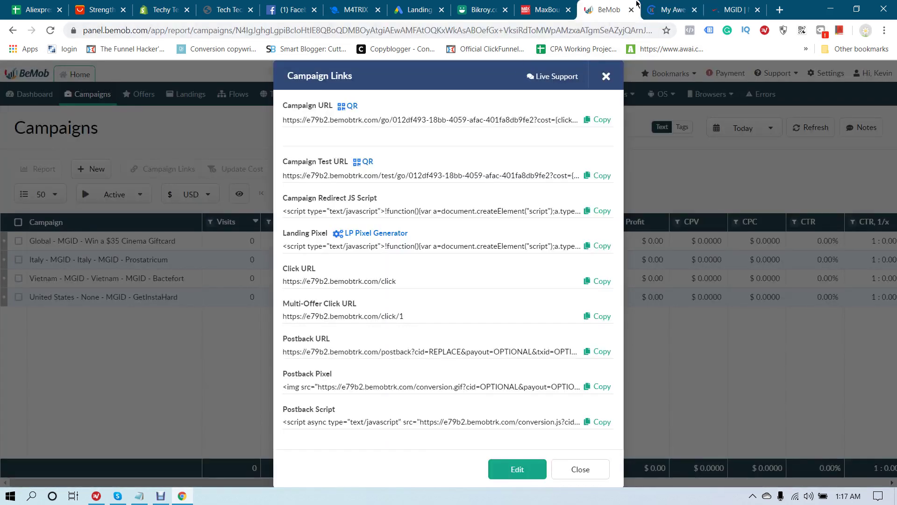
left_click(642, 6)
left_click(12, 30)
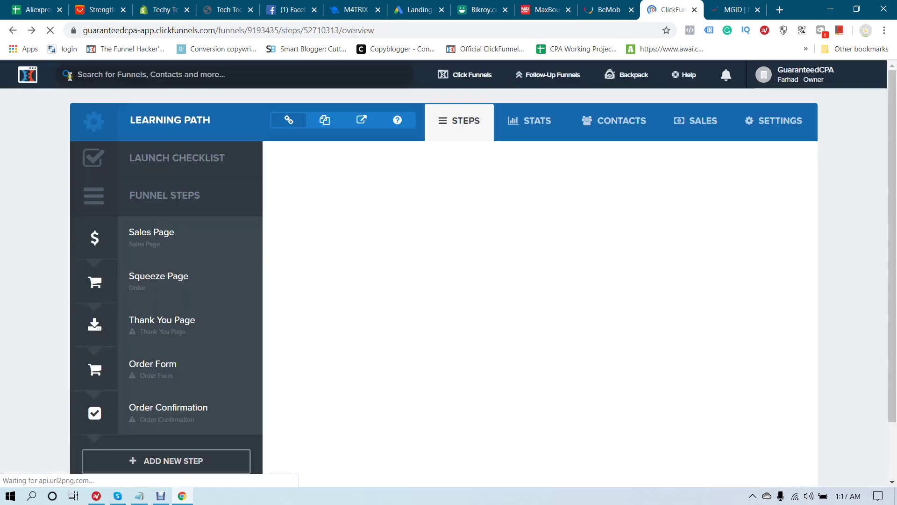
Copy the Sales Page URL and close BeMob's campaign links dialog
left_click_drag(527, 200, 317, 201)
right_click(352, 201)
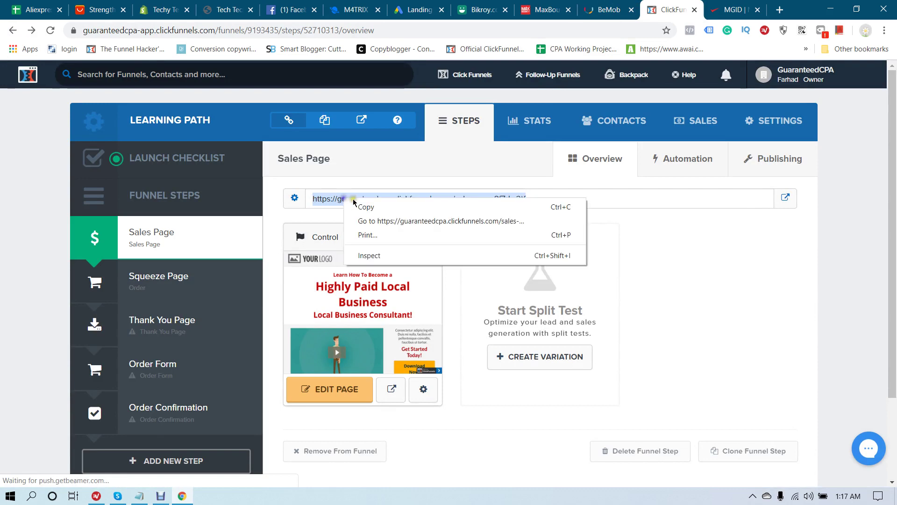
left_click(354, 204)
right_click(353, 202)
left_click(369, 206)
left_click(598, 9)
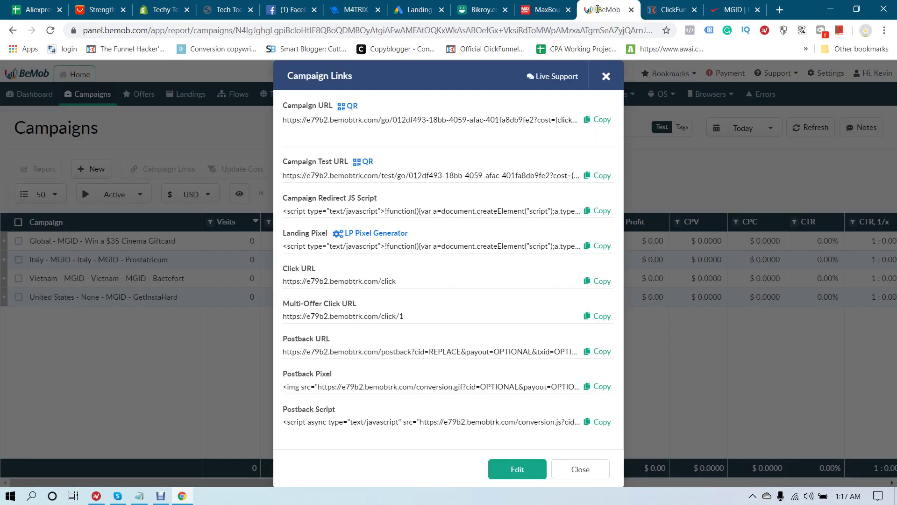
left_click(580, 469)
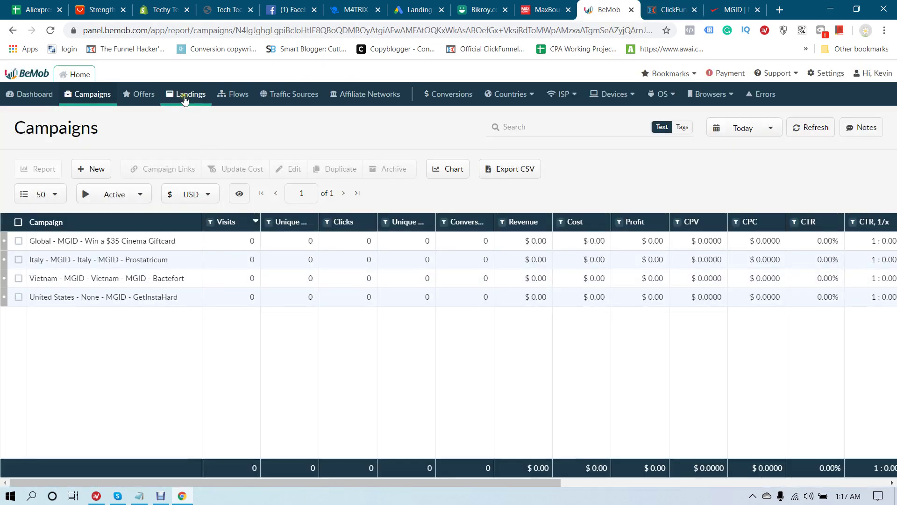
Create the landing 'My Maxbounty Offer Landing' with the pasted ClickFunnels sales page URL
left_click(187, 95)
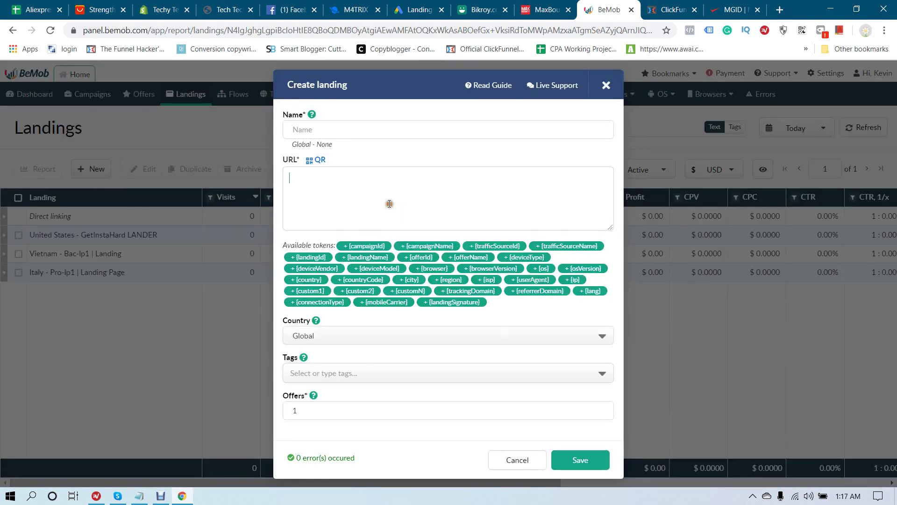
key("ctrl+v")
left_click(392, 130)
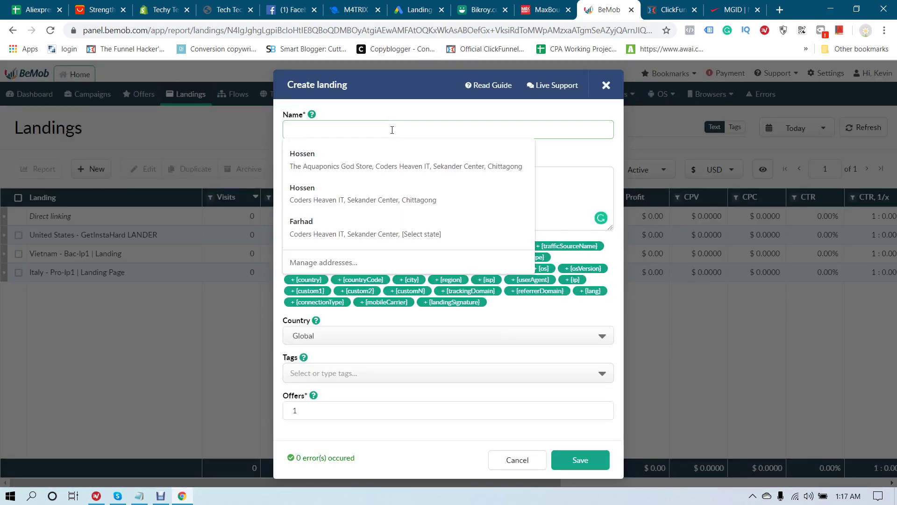
type("My Maxbounty Offer Landing")
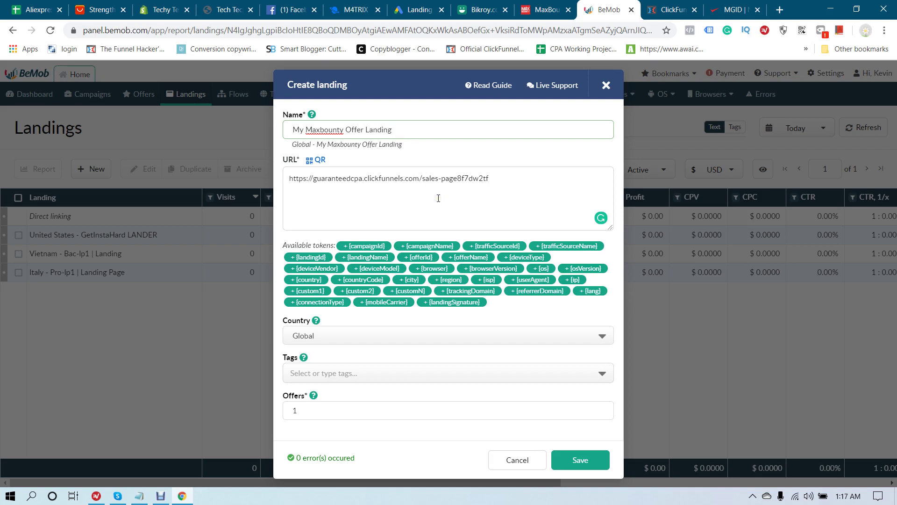
left_click(580, 460)
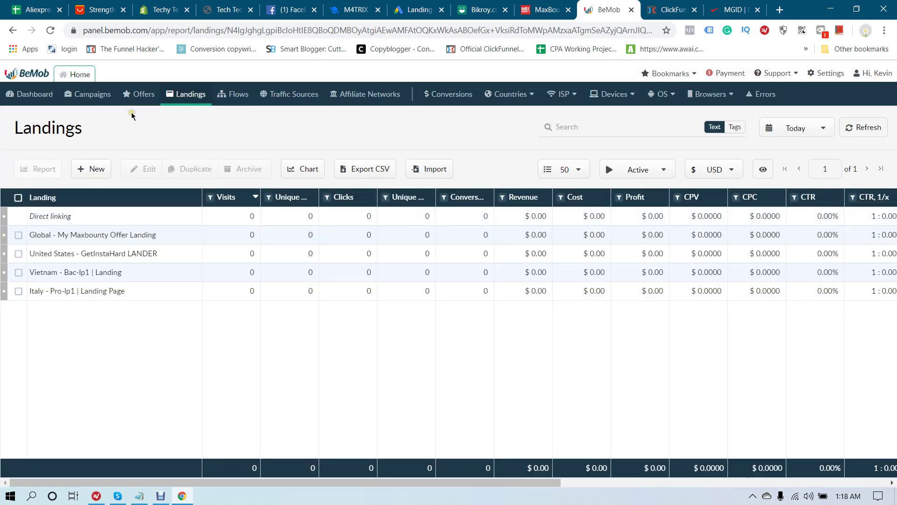
left_click(90, 94)
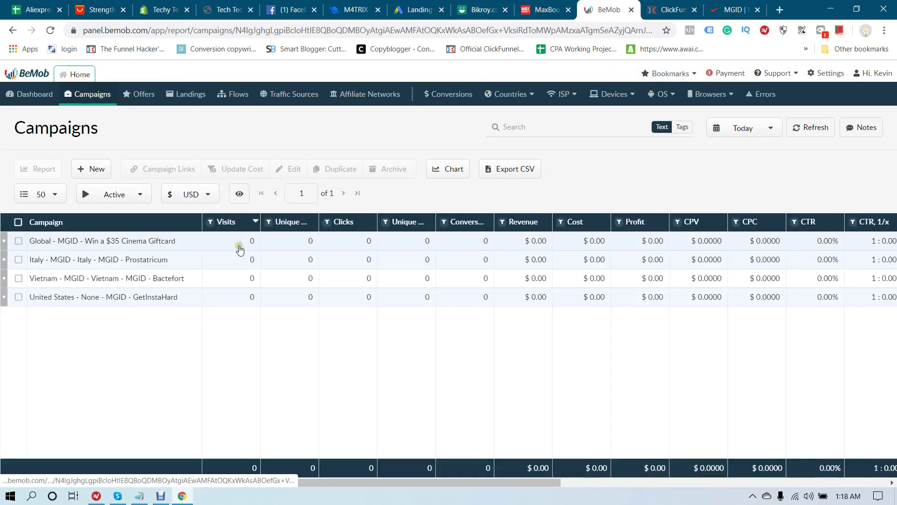
Turn on landings in the Cinema Giftcard campaign and add Global - My Maxbounty Offer Landing
left_click(105, 240)
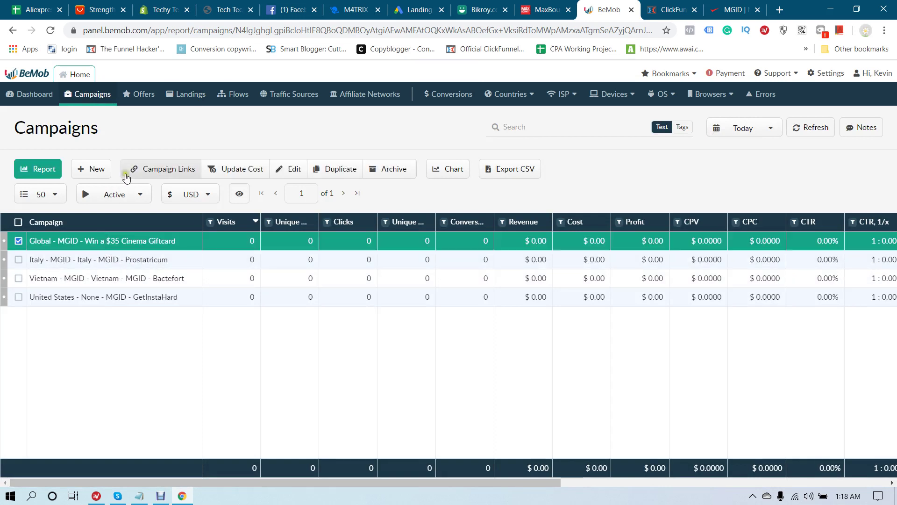
left_click(287, 171)
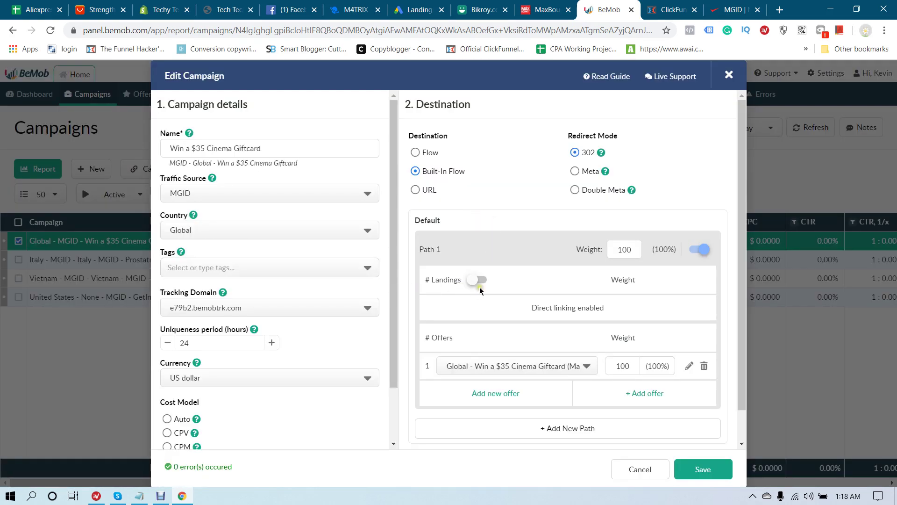
left_click(480, 282)
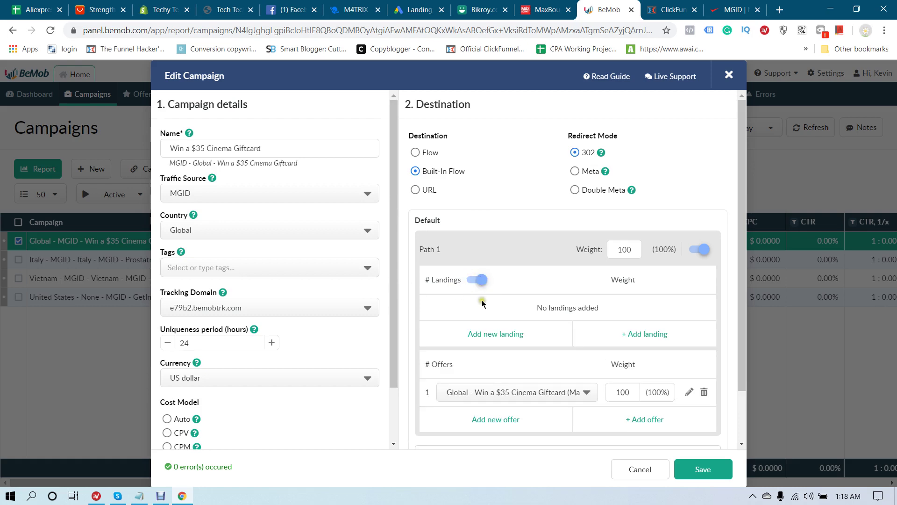
left_click(650, 334)
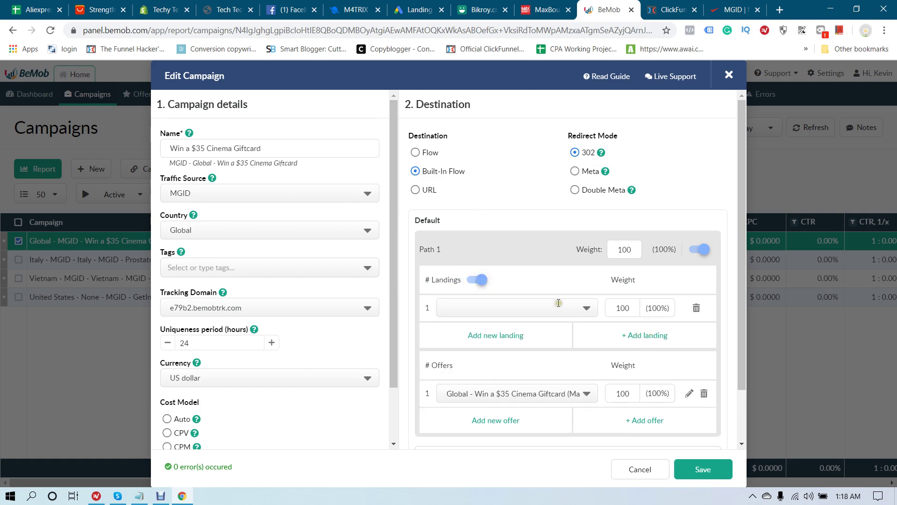
left_click(558, 304)
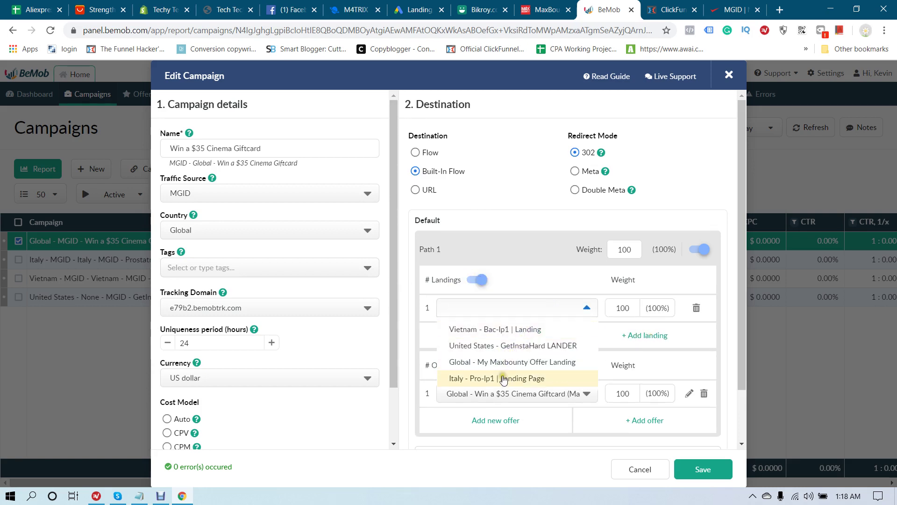
left_click(518, 362)
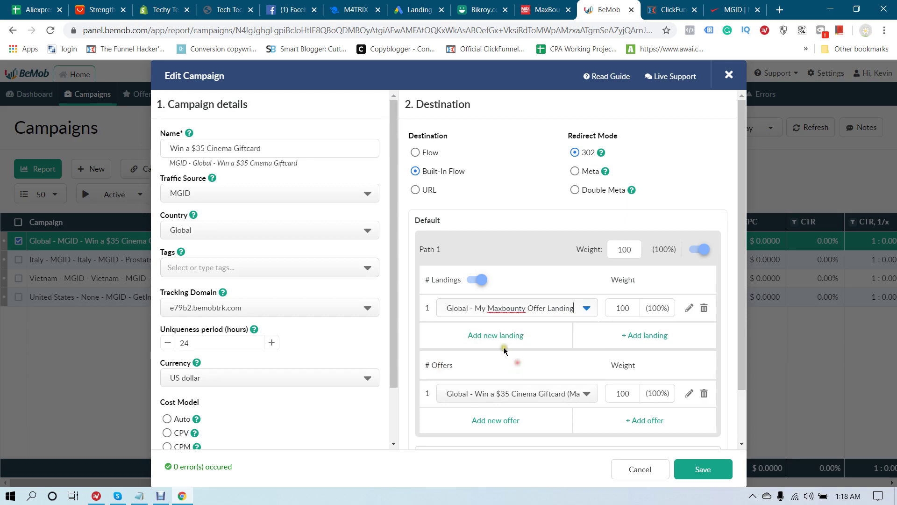
left_click(704, 473)
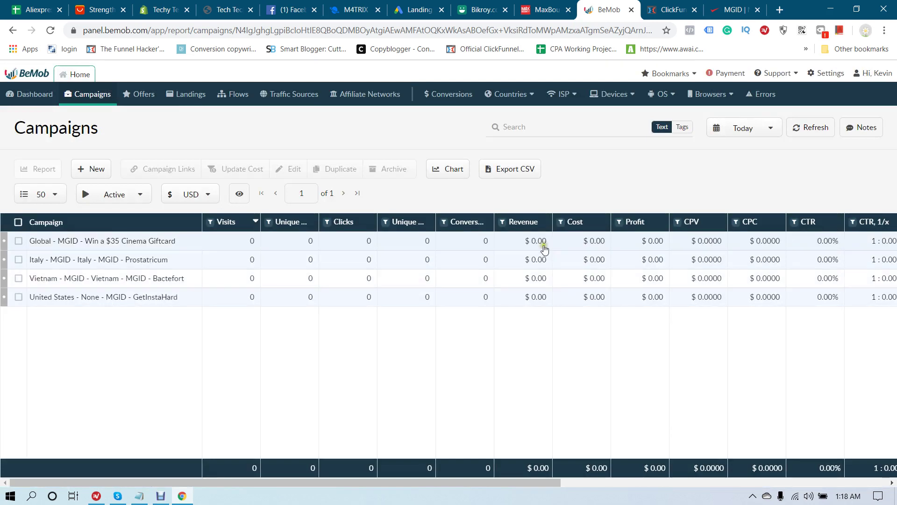
Copy the LP pixel code for the Maxbounty landing and open the ClickFunnels Sales Page editor
left_click(117, 242)
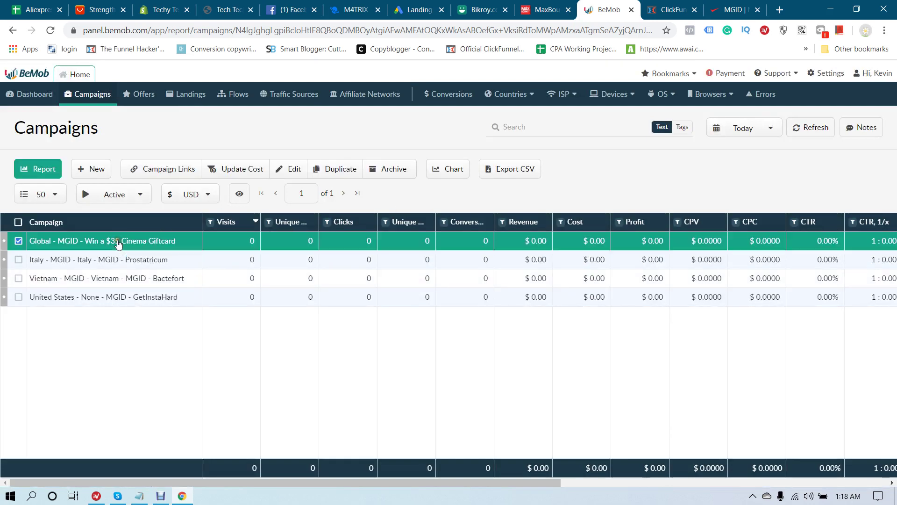
left_click(152, 170)
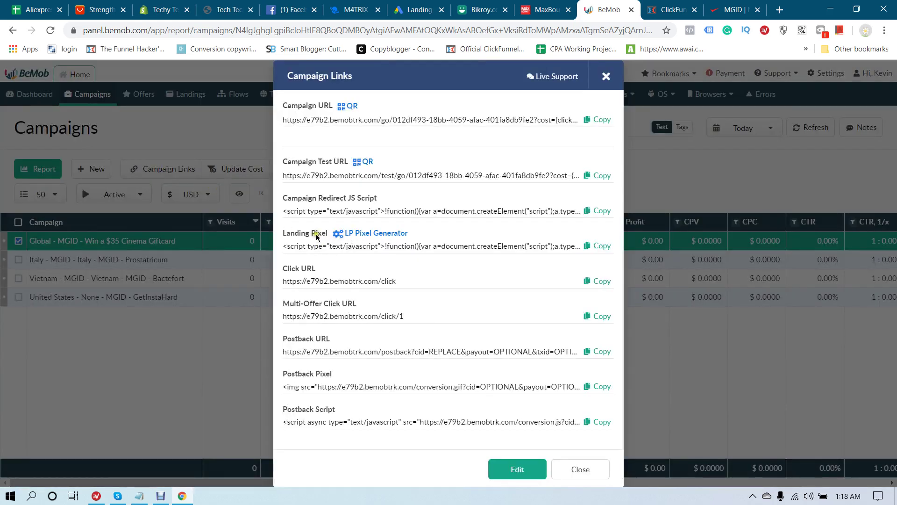
left_click(371, 234)
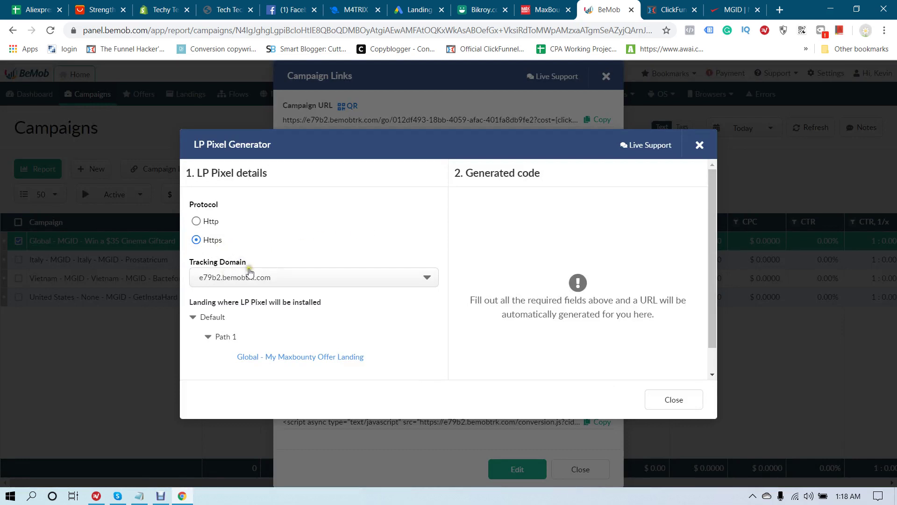
left_click(295, 357)
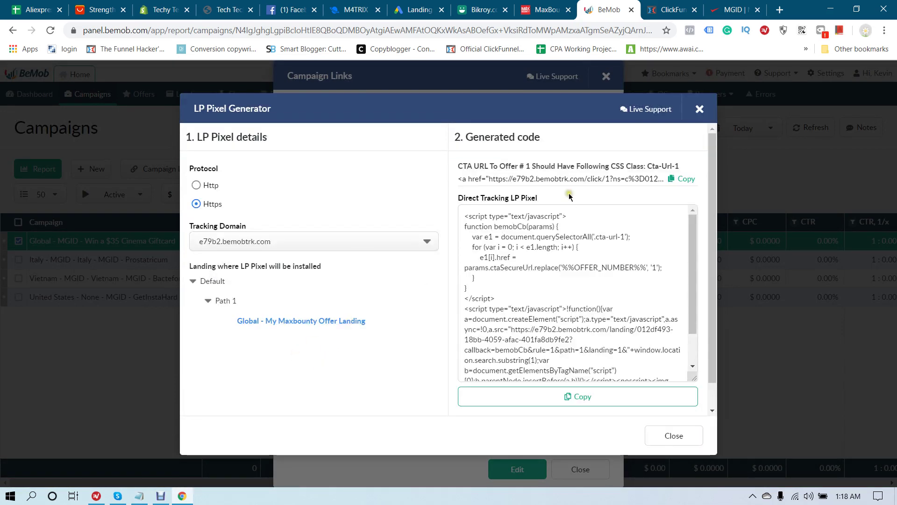
left_click(596, 395)
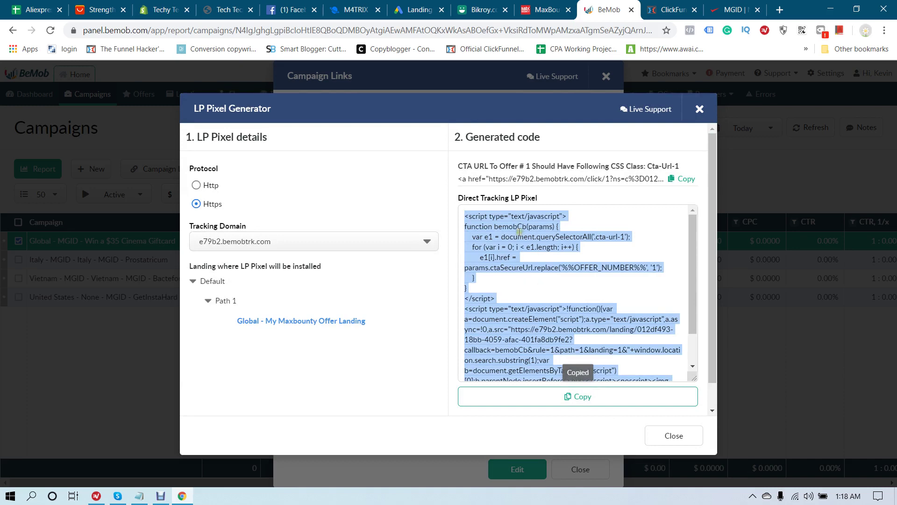
left_click(673, 9)
left_click(340, 383)
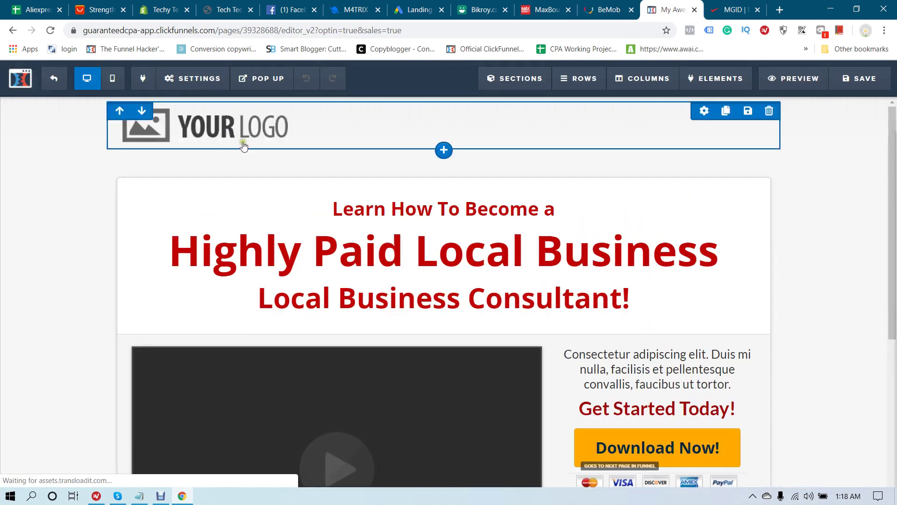
Paste the BeMob pixel into the Sales Page header tracking code, save, and return to BeMob
left_click(183, 81)
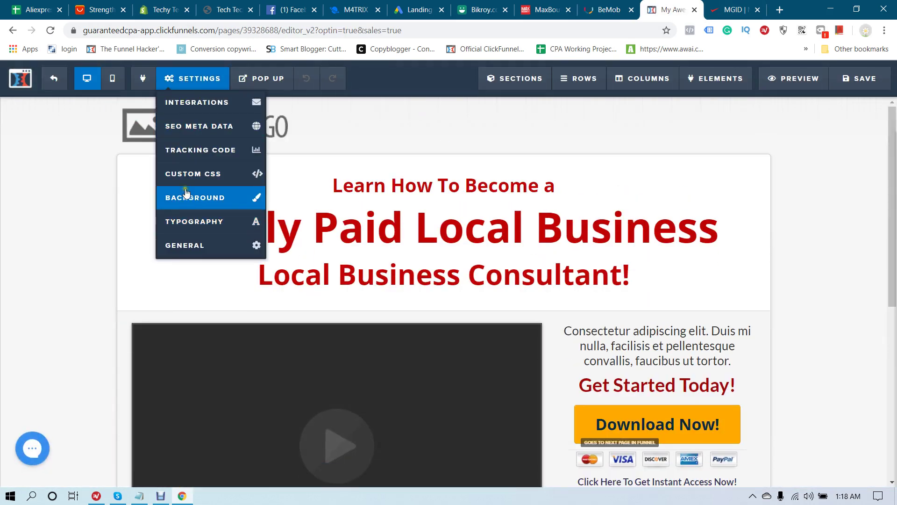
left_click(191, 149)
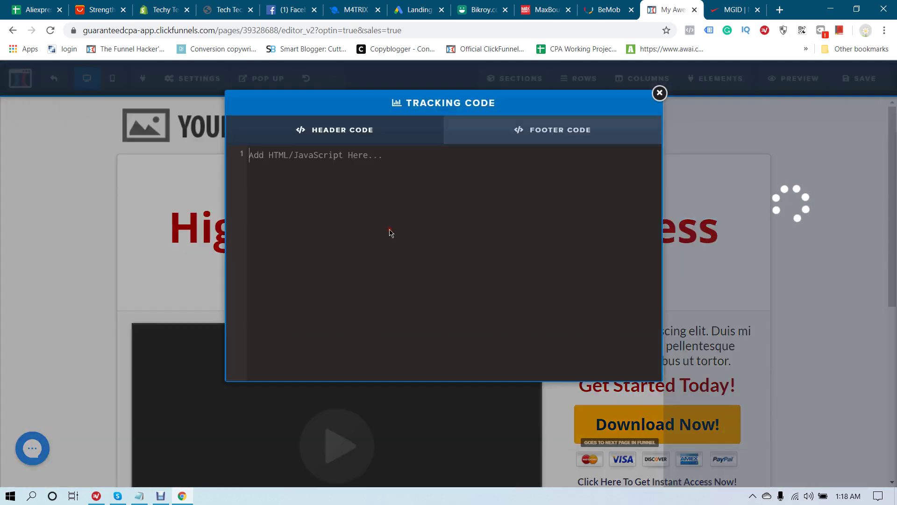
left_click(391, 231)
key("ctrl+v")
left_click_drag(537, 379, 236, 369)
left_click(853, 208)
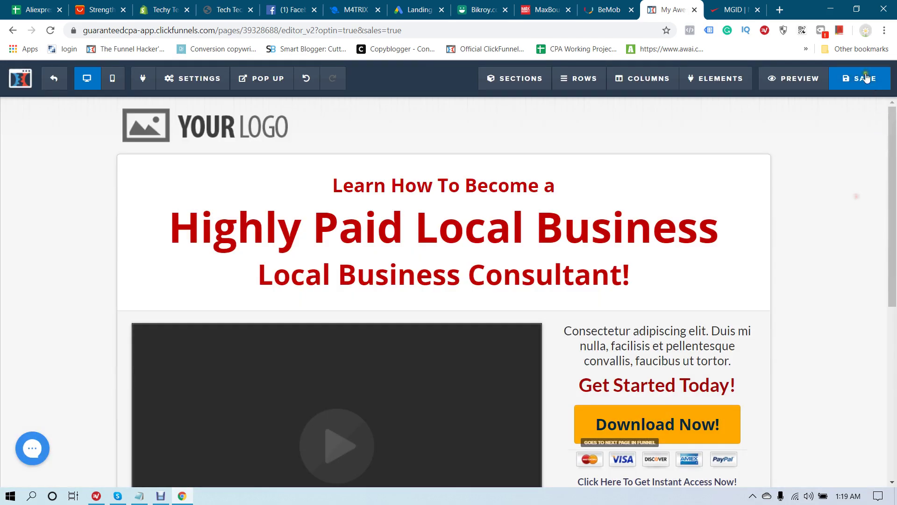
left_click(863, 78)
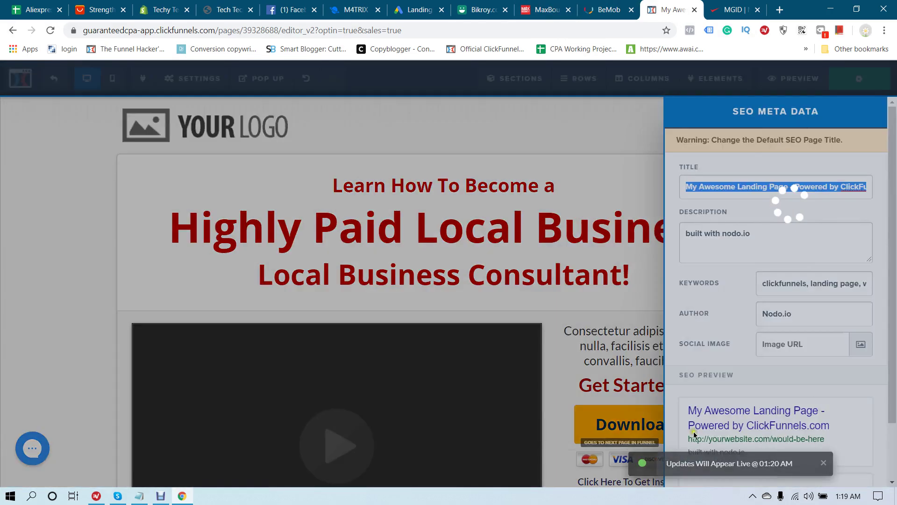
left_click(644, 390)
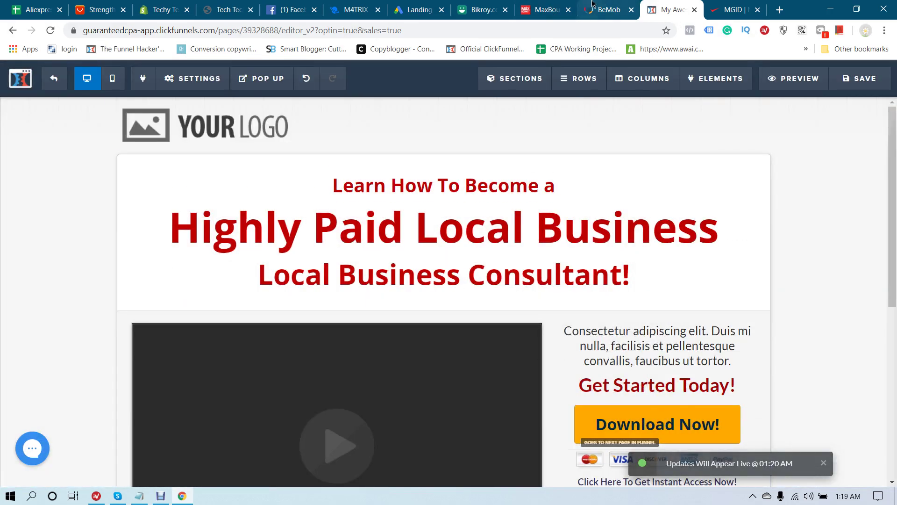
left_click(592, 4)
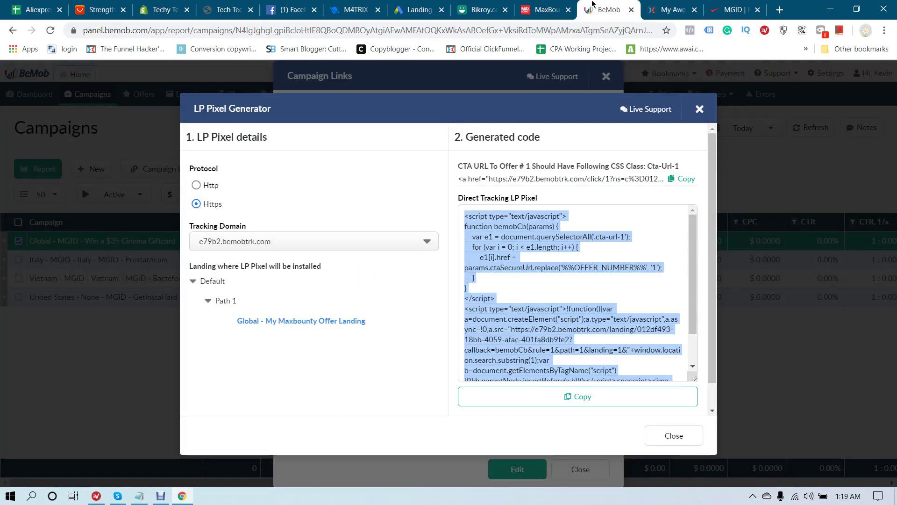
Copy offer 1's CTA link code and paste it on a new line below s2={clickId} in Notepad
left_click(684, 179)
left_click(138, 496)
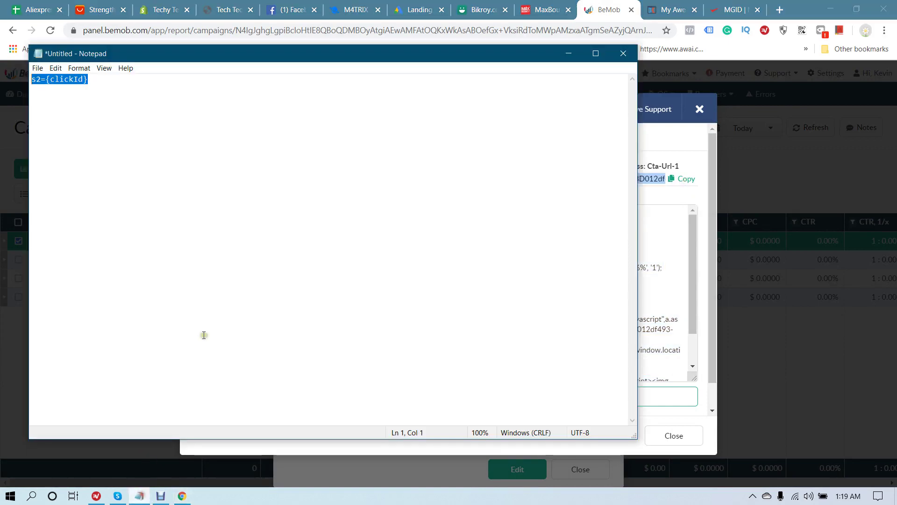
left_click(242, 136)
key("Return")
key("ctrl+v")
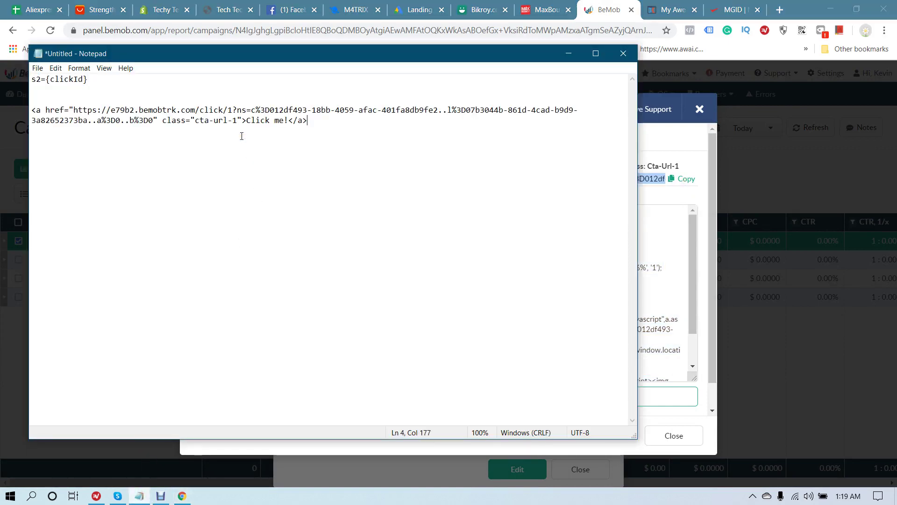
Strip '<a href="' and '>Click me!</a>' from line 4, leaving the tracking URL selected
left_click_drag(74, 110, 33, 110)
key("BackSpace")
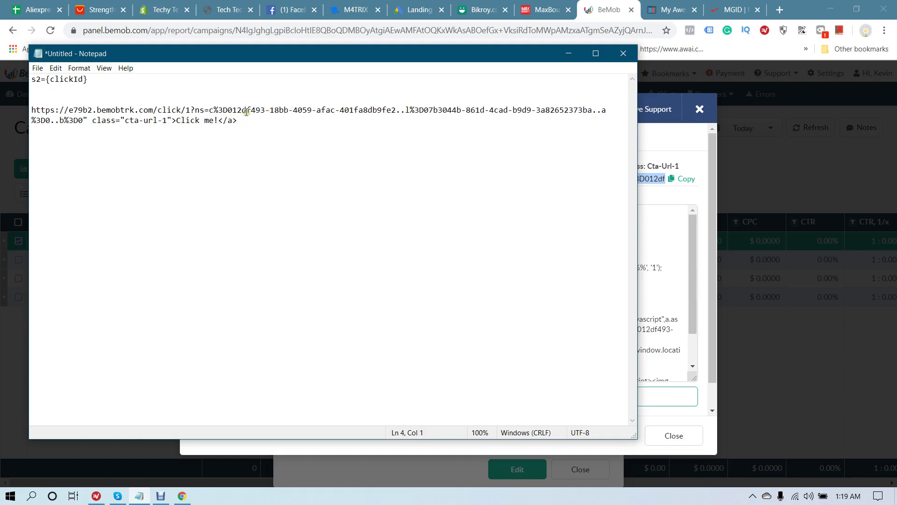
left_click_drag(274, 119, 172, 121)
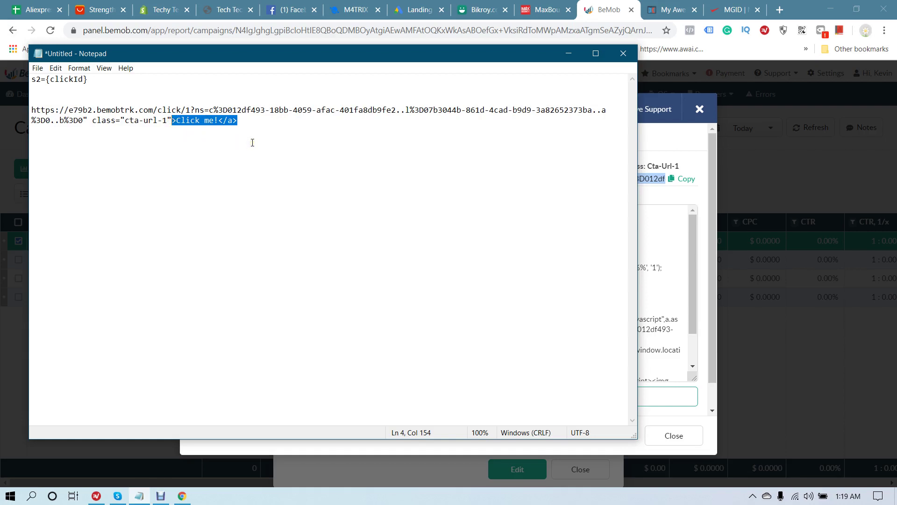
key("BackSpace")
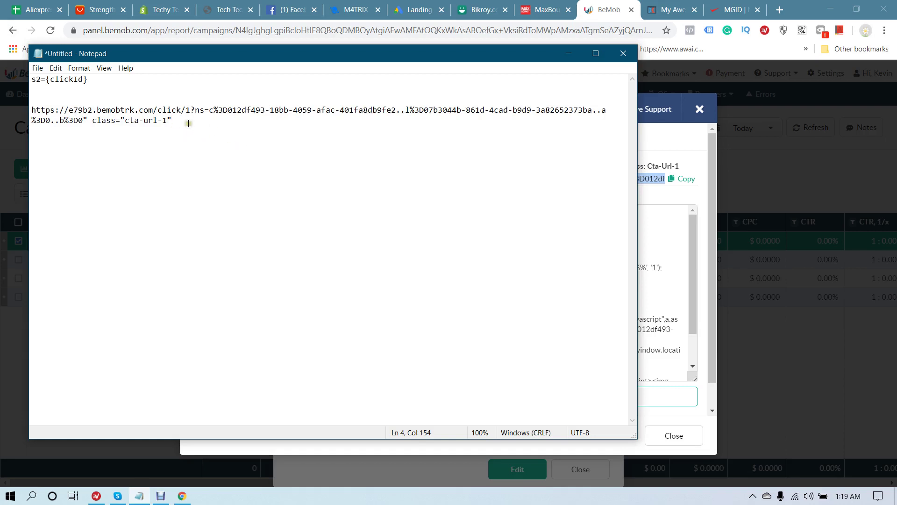
left_click_drag(188, 122, 33, 111)
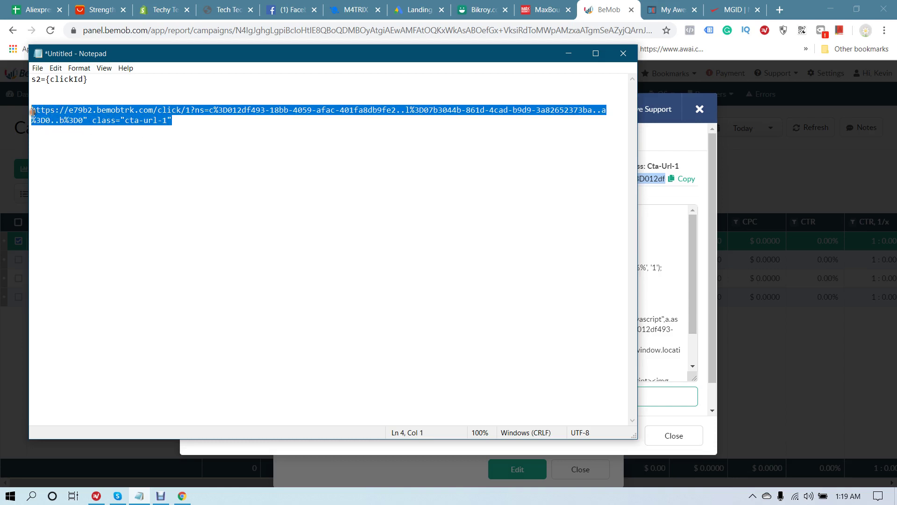
left_click(622, 9)
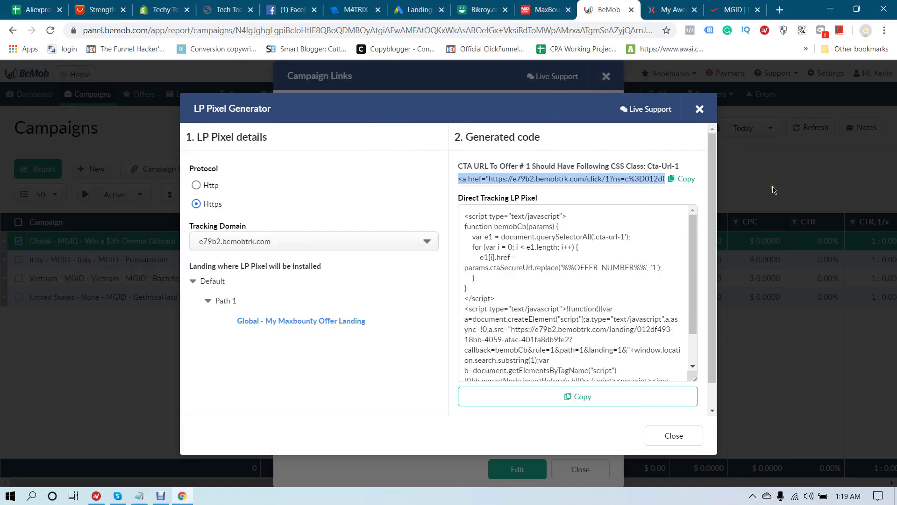
left_click(664, 9)
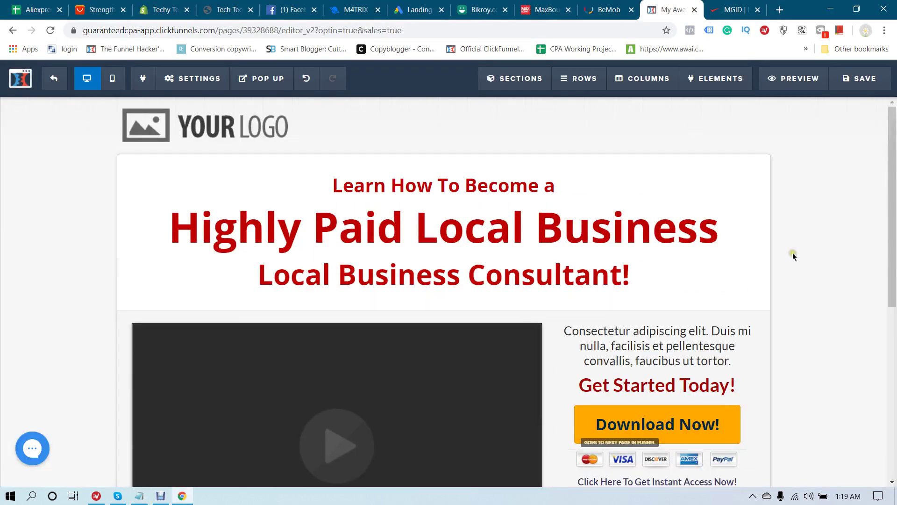
Set the Download Now button's action to Go To Website URL with the BeMob tracking URL
scroll(794, 256, "down", 4)
left_click(669, 263)
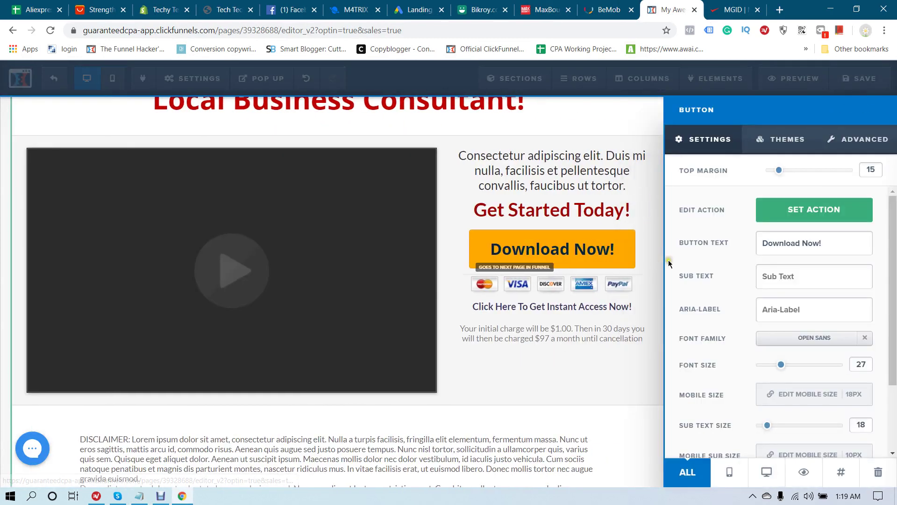
left_click(823, 214)
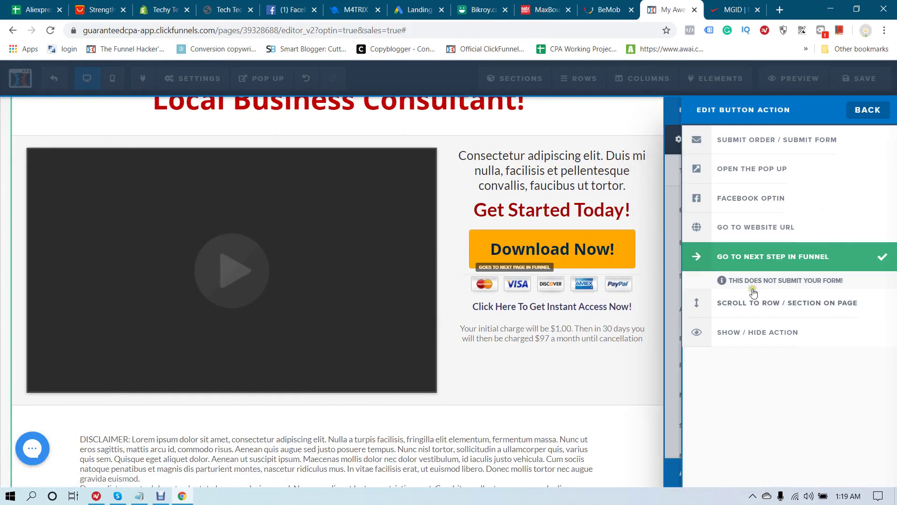
left_click(762, 226)
left_click(778, 262)
key("ctrl+v")
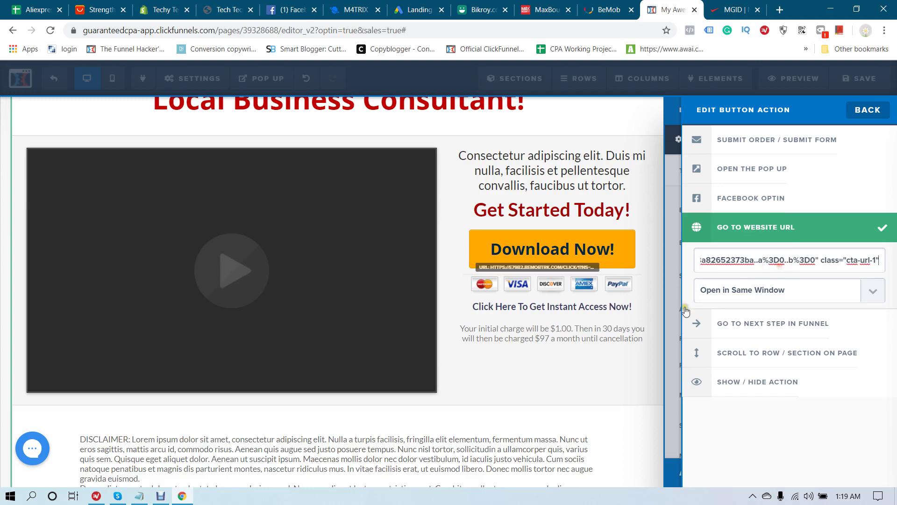
left_click(601, 351)
Save the landing page, dismiss the SEO meta data panel and exit to the Sales Page overview
left_click(862, 78)
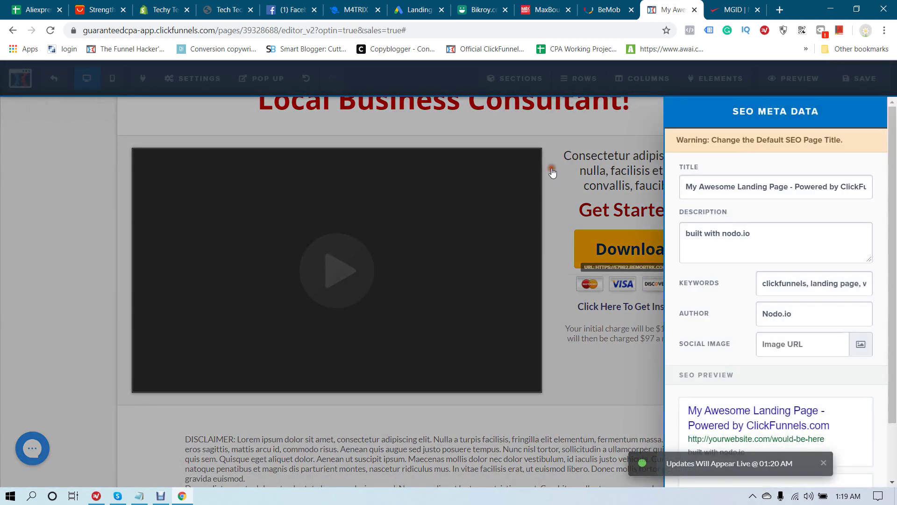
left_click(552, 172)
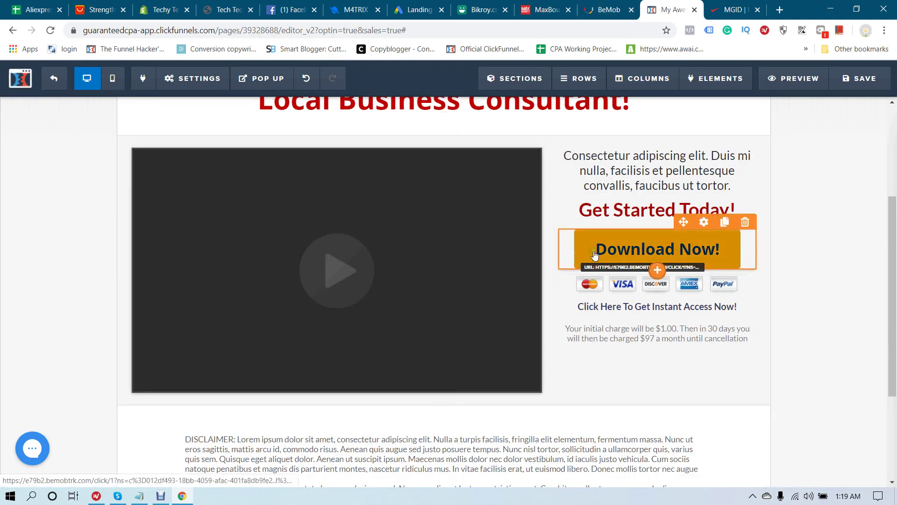
scroll(594, 254, "up", 4)
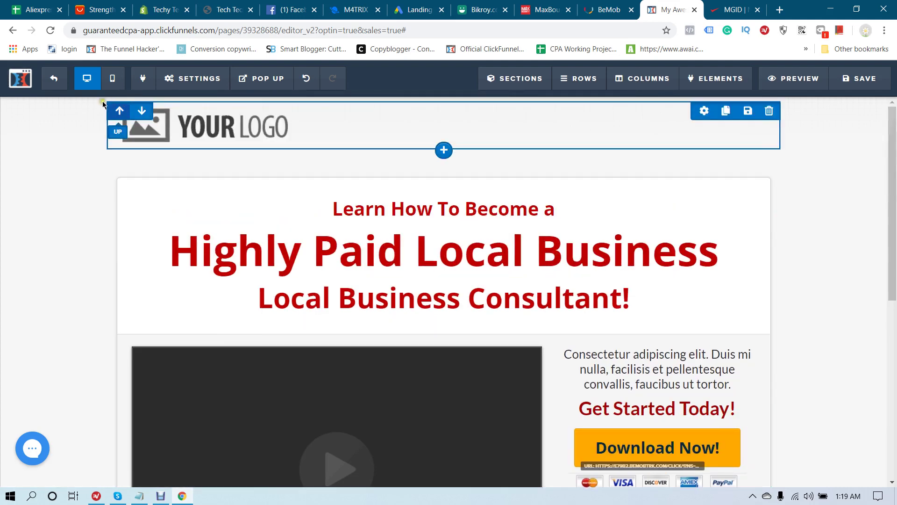
left_click(53, 79)
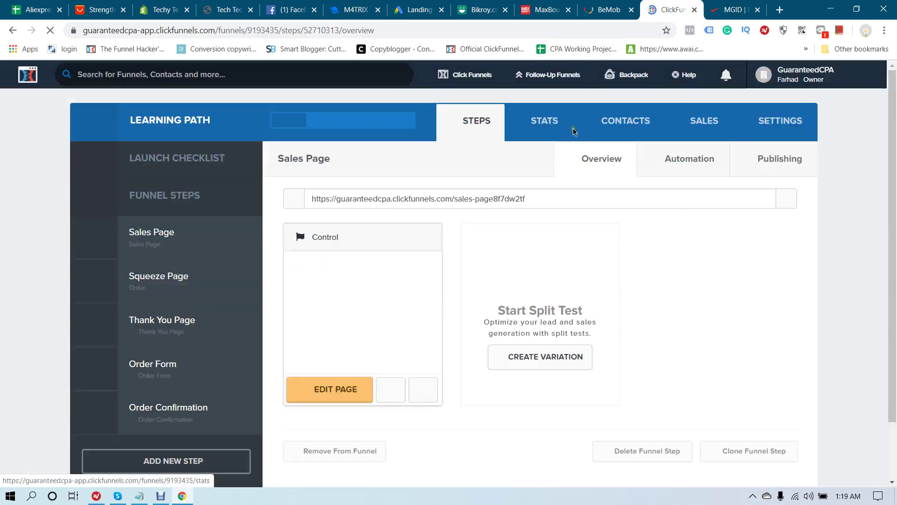
Log in to MGID using Chrome's saved autofill credentials, then return to the BeMob tab
left_click(732, 9)
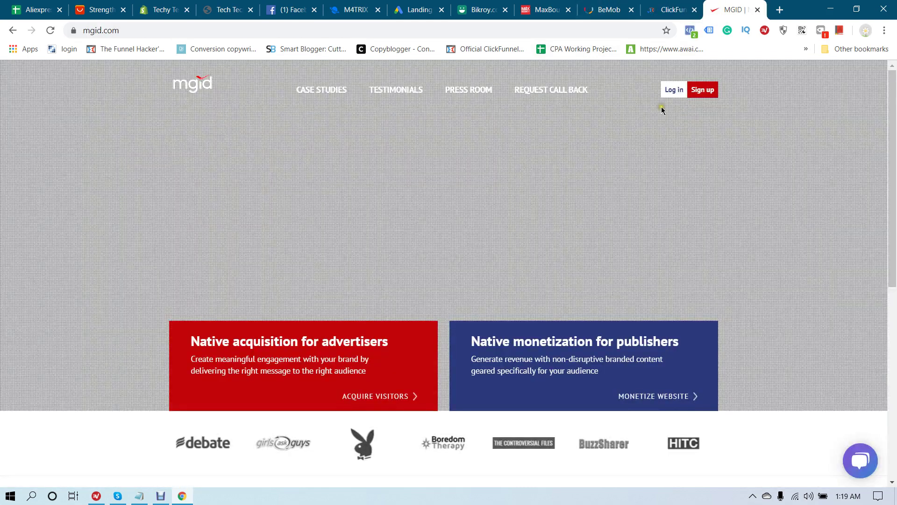
left_click(676, 101)
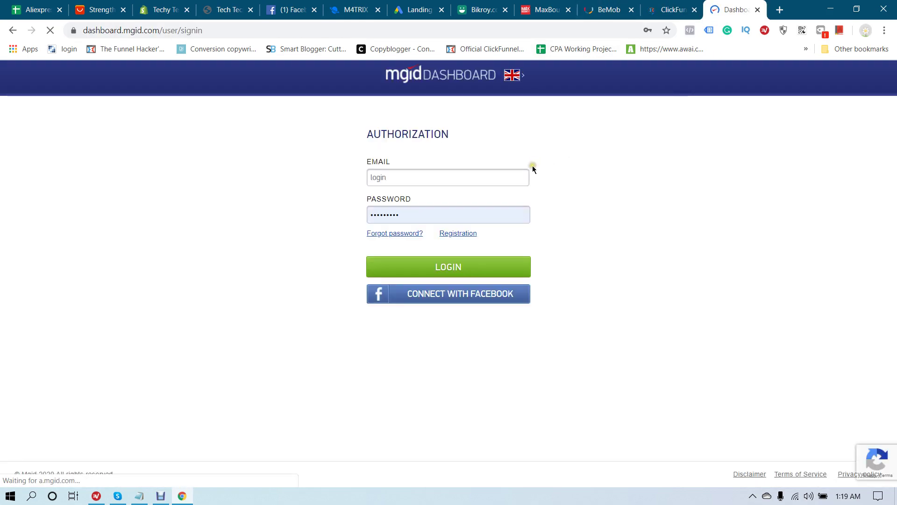
left_click(428, 178)
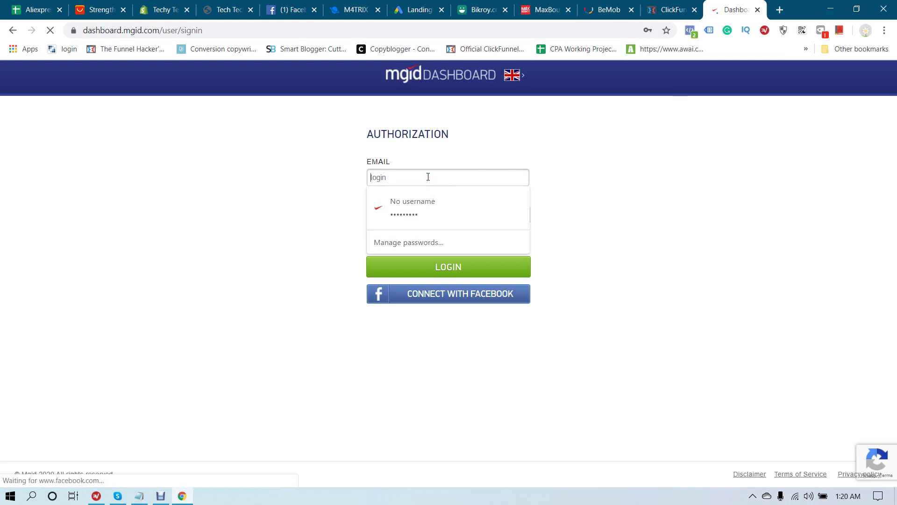
left_click(429, 220)
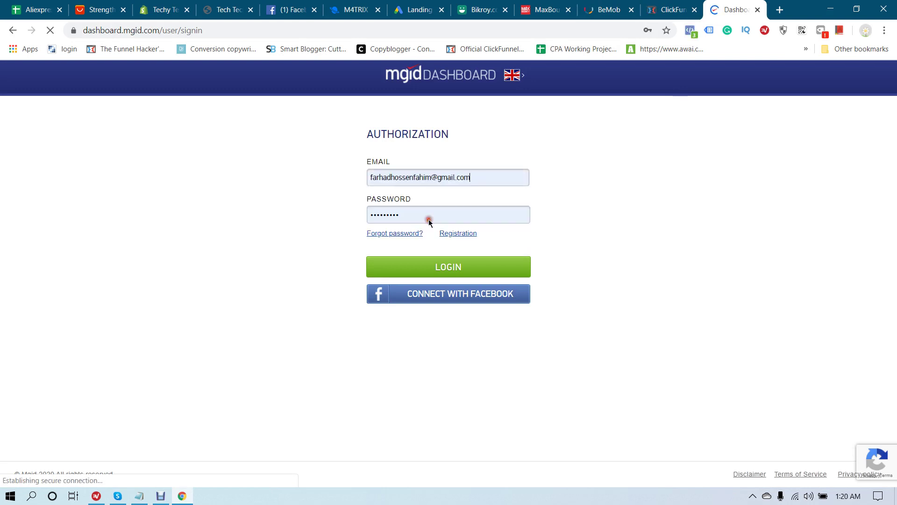
left_click(449, 274)
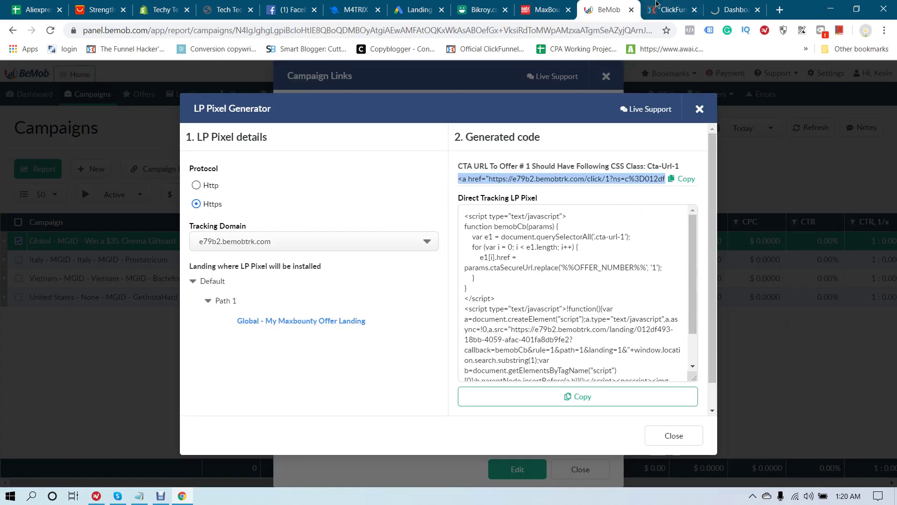
left_click(608, 9)
Close both link dialogs, open the Global MGID campaign's Cost Model, then view MGID's spend dashboard
left_click(676, 435)
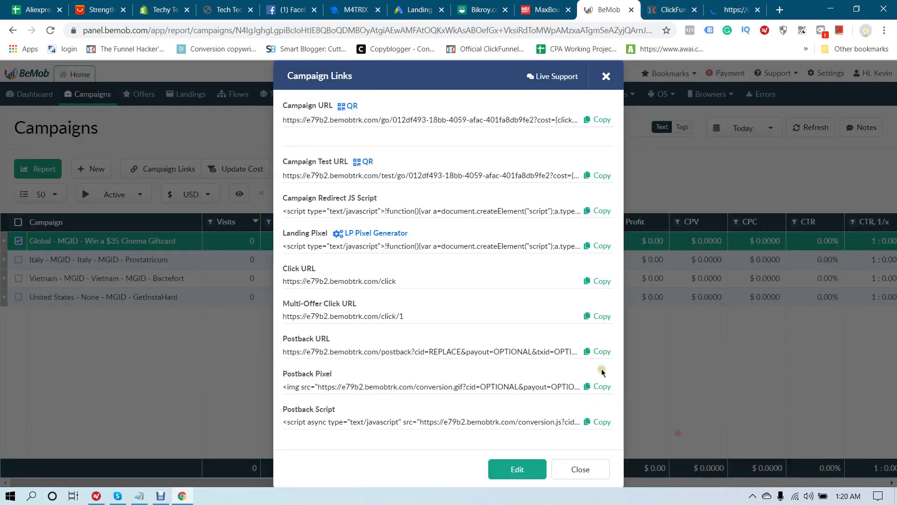
left_click(581, 469)
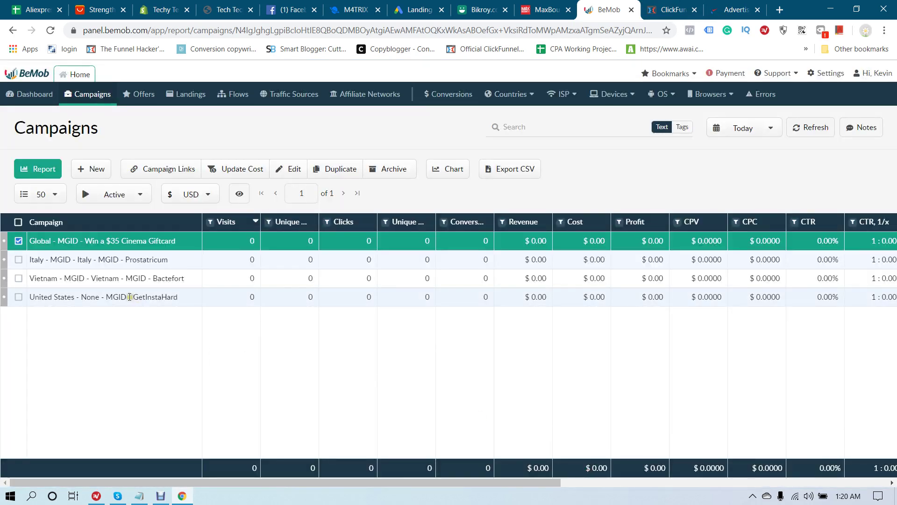
left_click(289, 169)
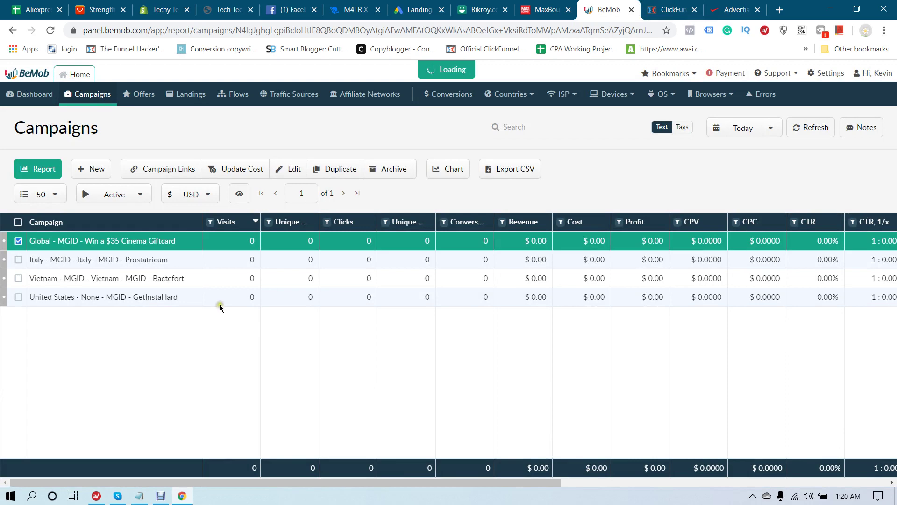
scroll(221, 327, "down", 2)
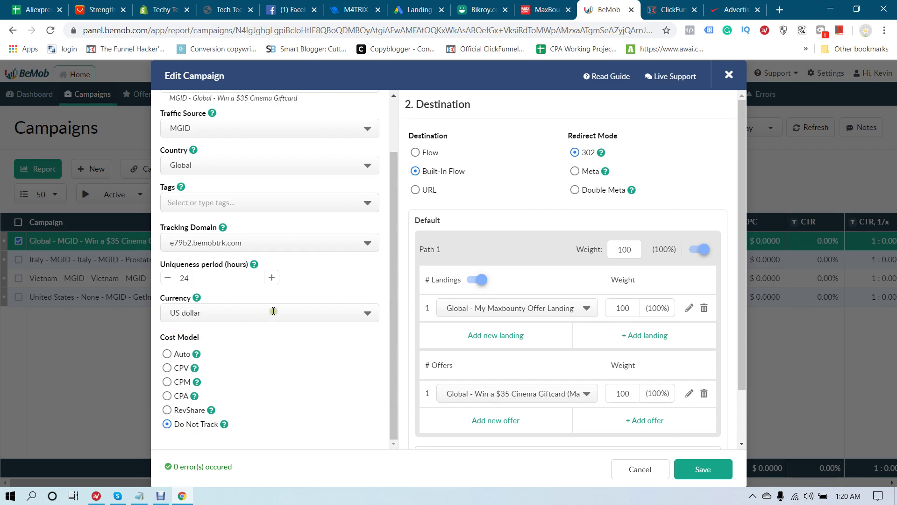
left_click(734, 9)
scroll(470, 277, "down", 2)
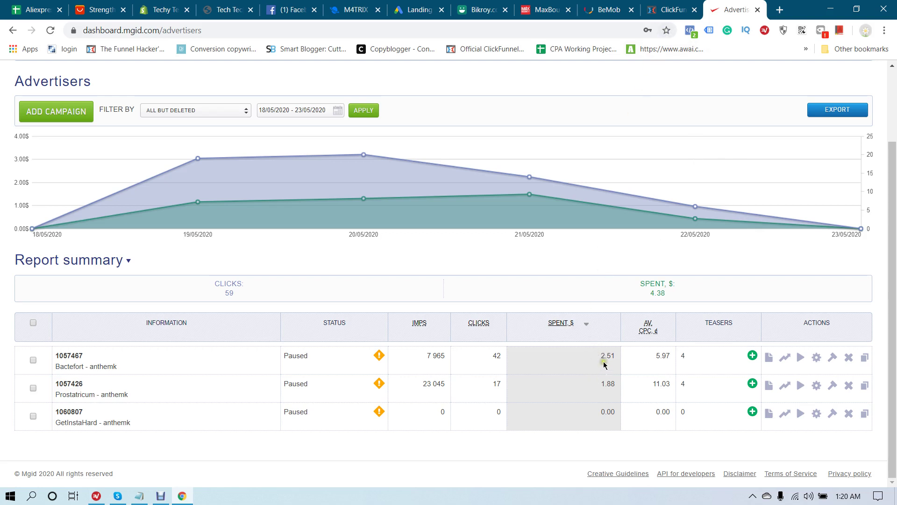
Close the BeMob campaign editor without saving and bring the MGID spend report back up
left_click(656, 15)
left_click(613, 9)
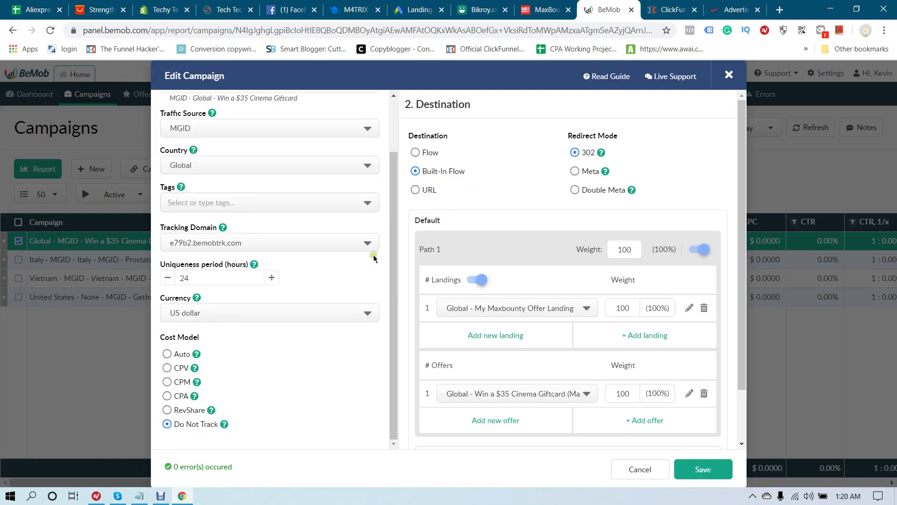
left_click(638, 469)
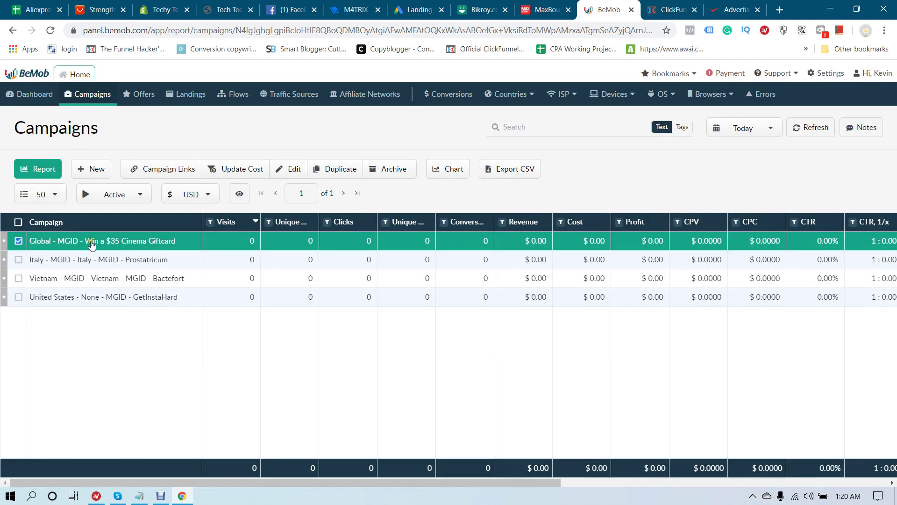
left_click(733, 9)
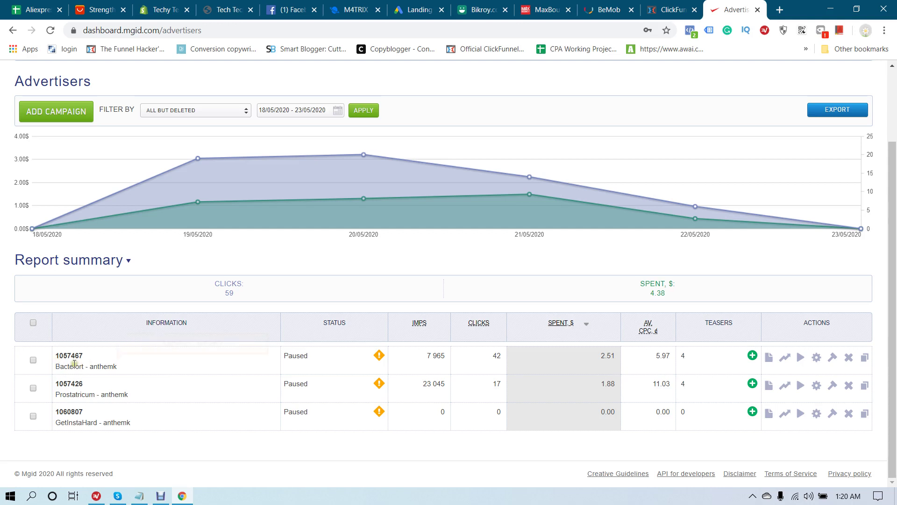
left_click(620, 10)
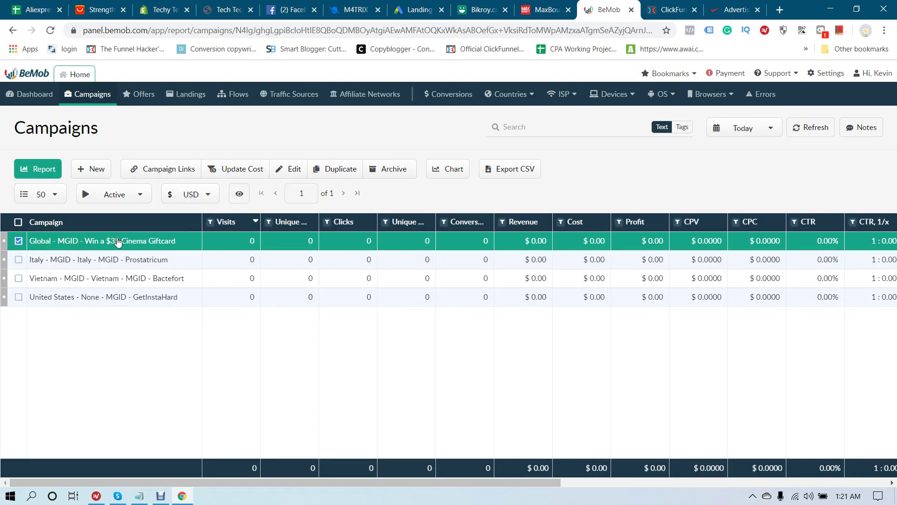
left_click(734, 10)
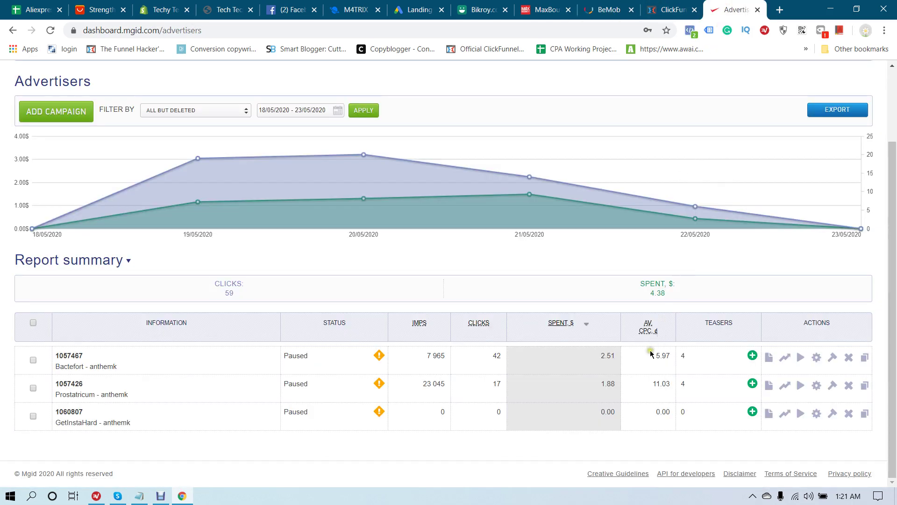
Copy the Bactefort campaign's 2.51 spend and go back to the BeMob campaigns report
right_click(603, 359)
double_click(602, 357)
right_click(602, 358)
left_click(613, 361)
left_click(608, 10)
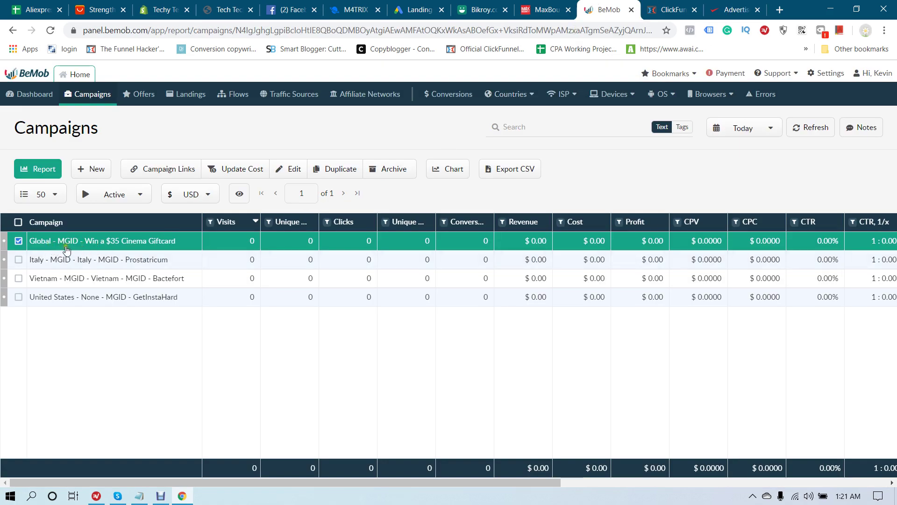
left_click(234, 172)
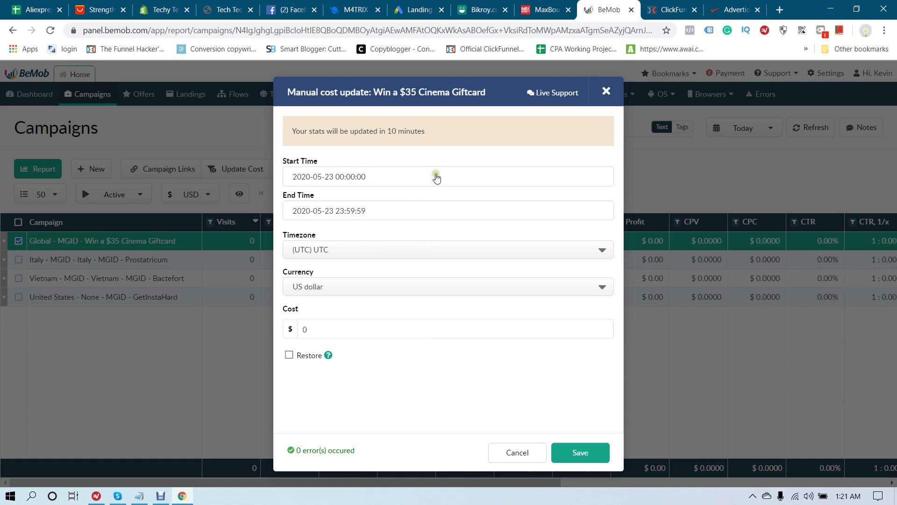
left_click(735, 10)
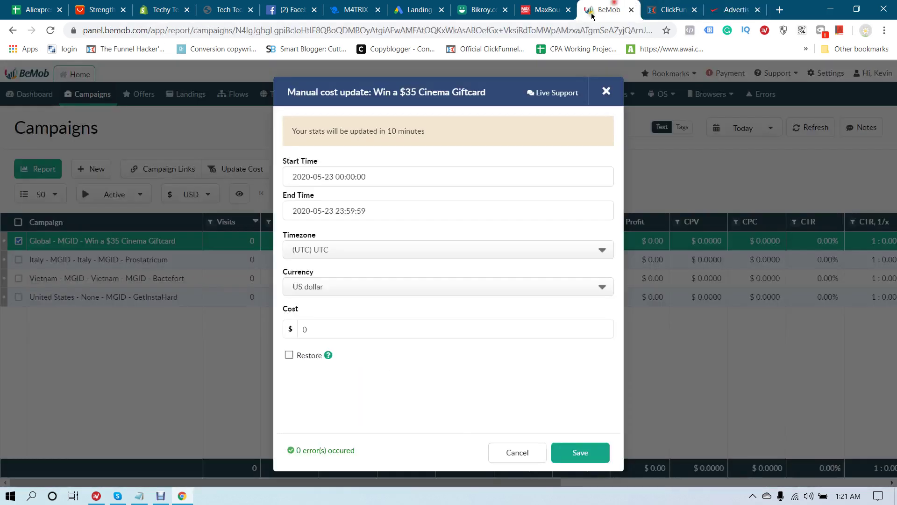
left_click(616, 10)
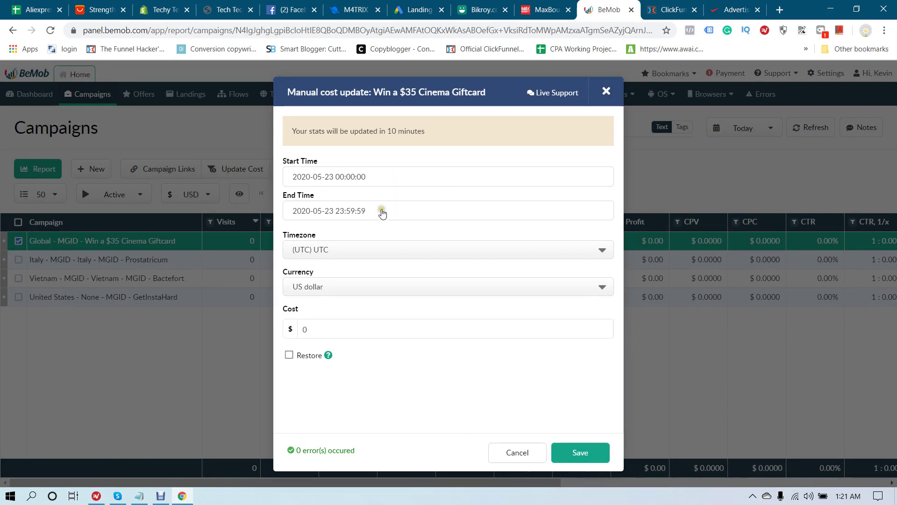
left_click(400, 179)
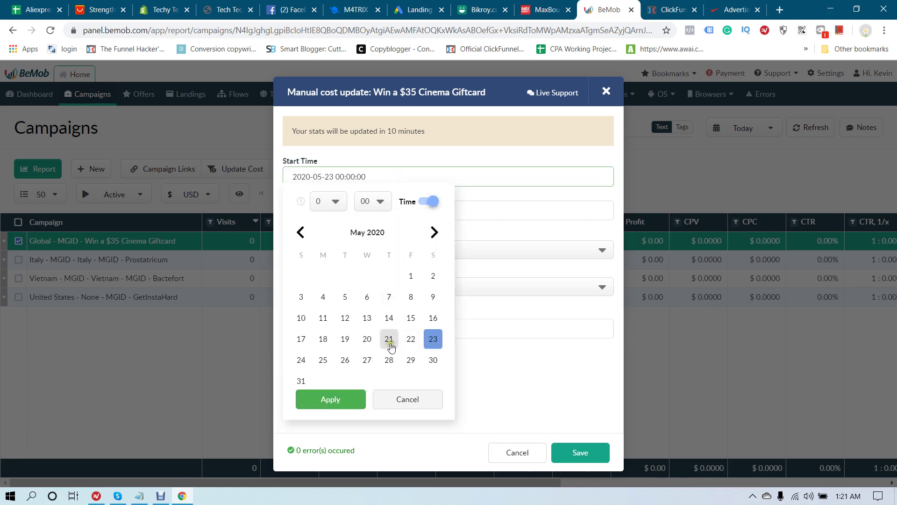
left_click(367, 339)
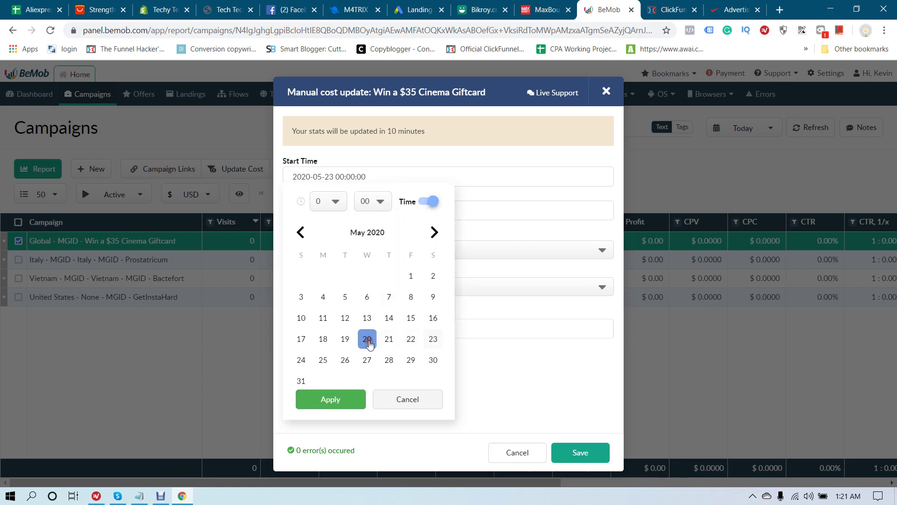
left_click(352, 398)
left_click(394, 211)
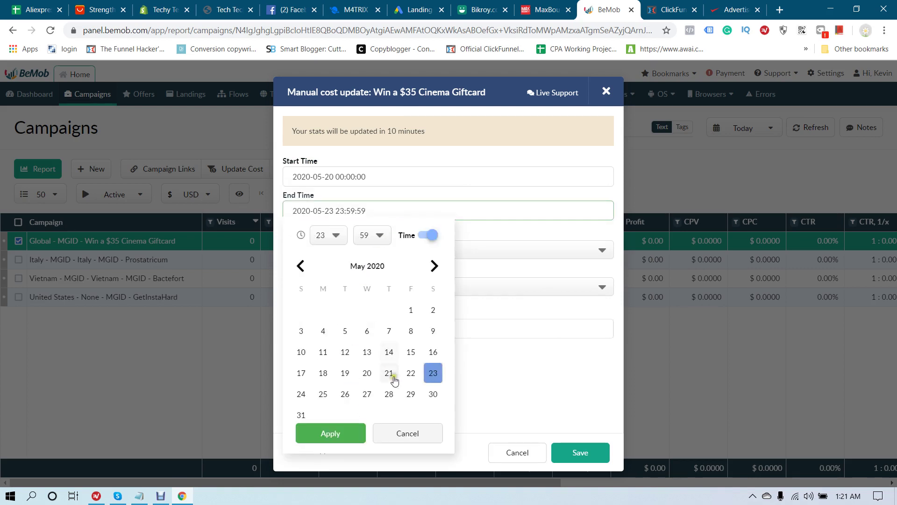
left_click(337, 437)
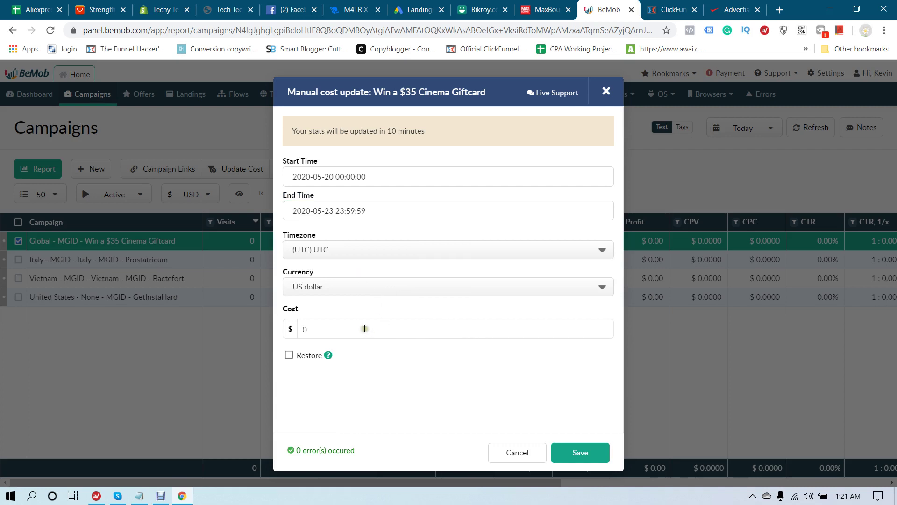
left_click(398, 356)
left_click(579, 453)
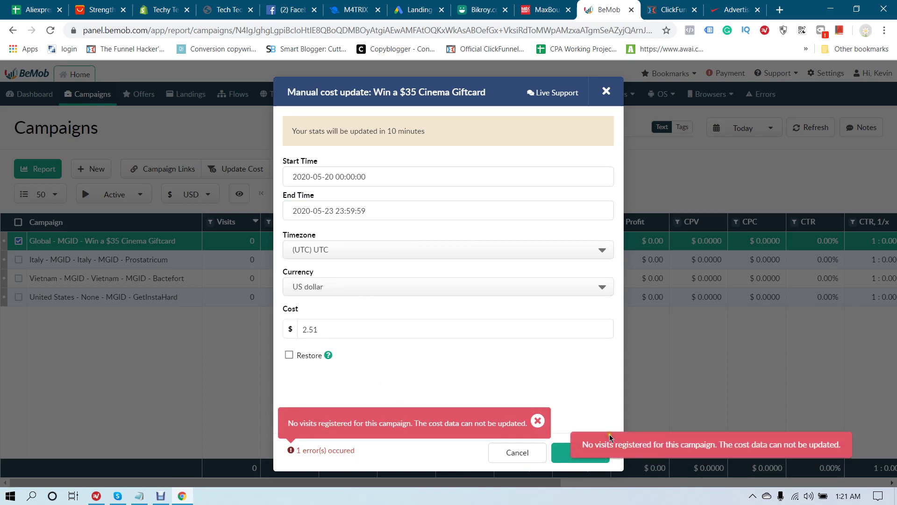
left_click(607, 92)
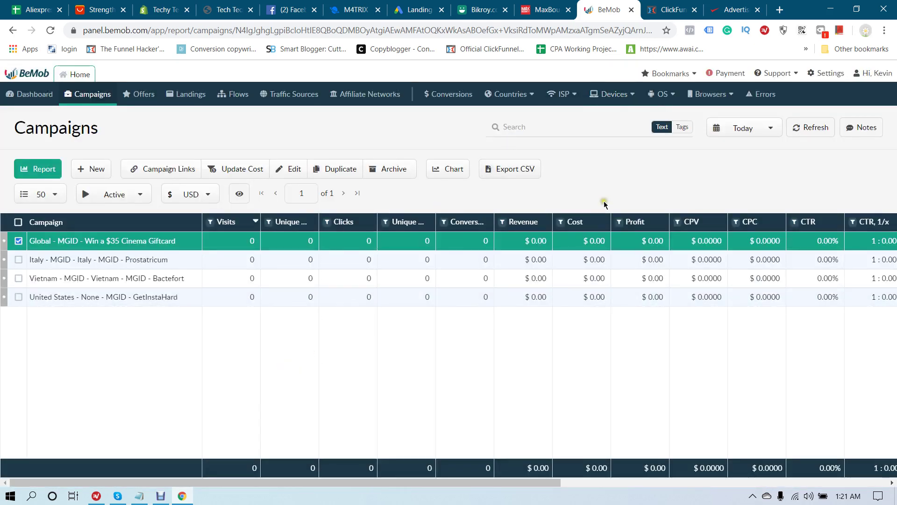
Switch the BeMob report to the Last 7 days range and apply it
left_click(736, 130)
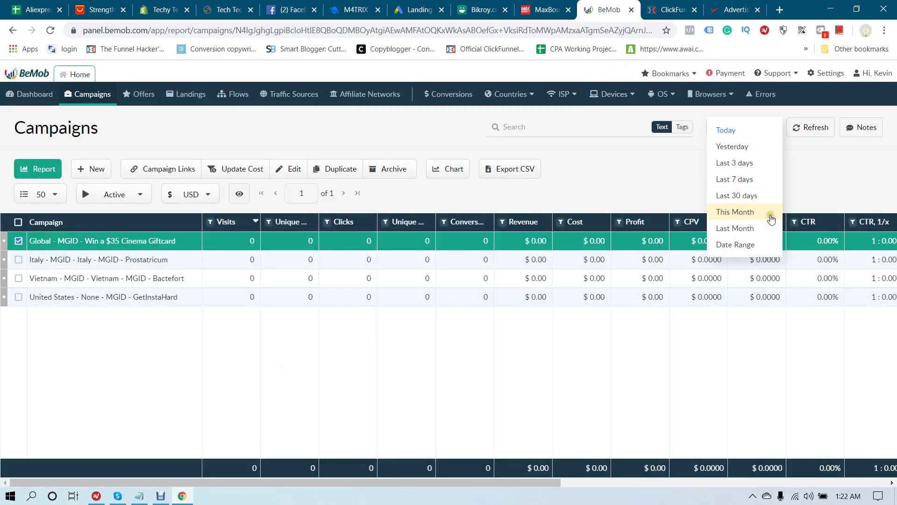
left_click(743, 179)
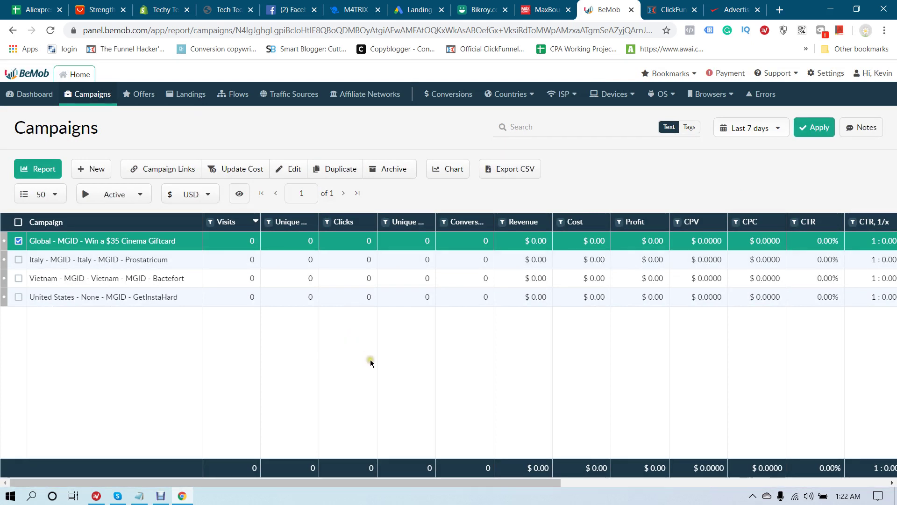
left_click(814, 128)
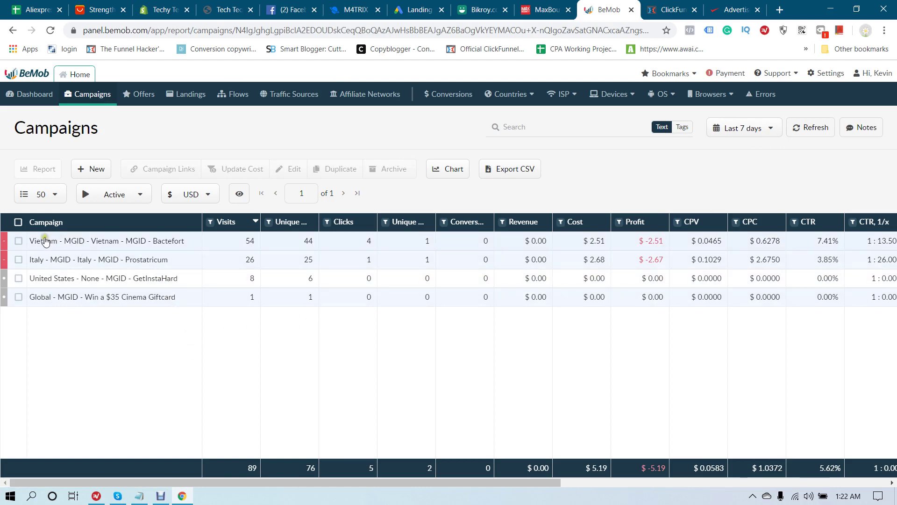
Record a manual 2.51 cost for the Vietnam Bactefort campaign from 20 to 22 May 2020
left_click(18, 241)
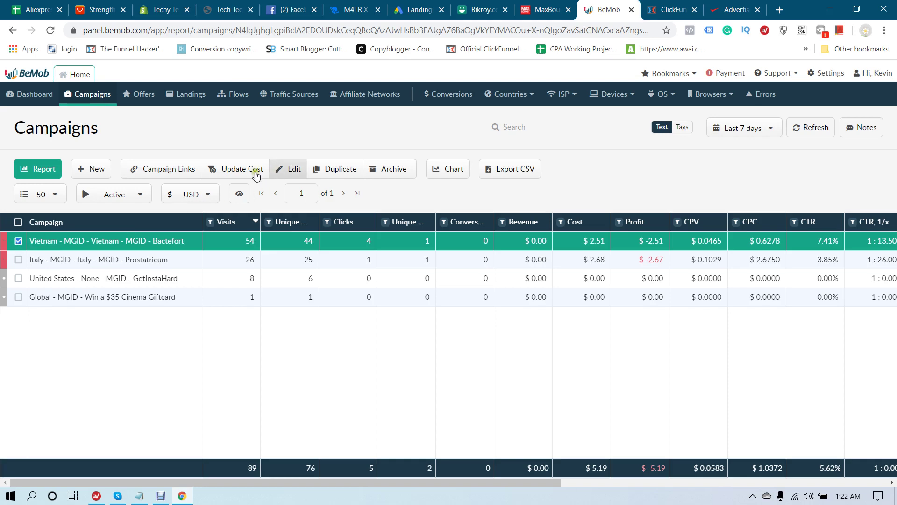
left_click(223, 174)
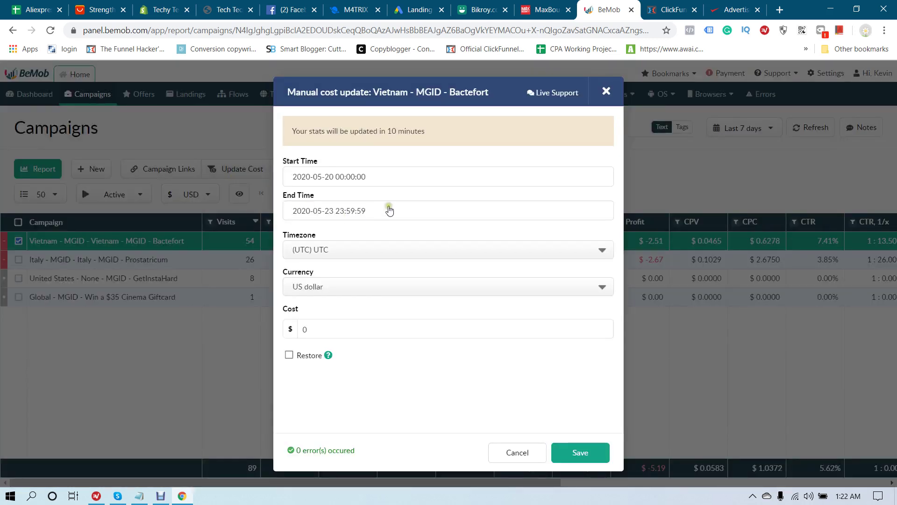
left_click(412, 172)
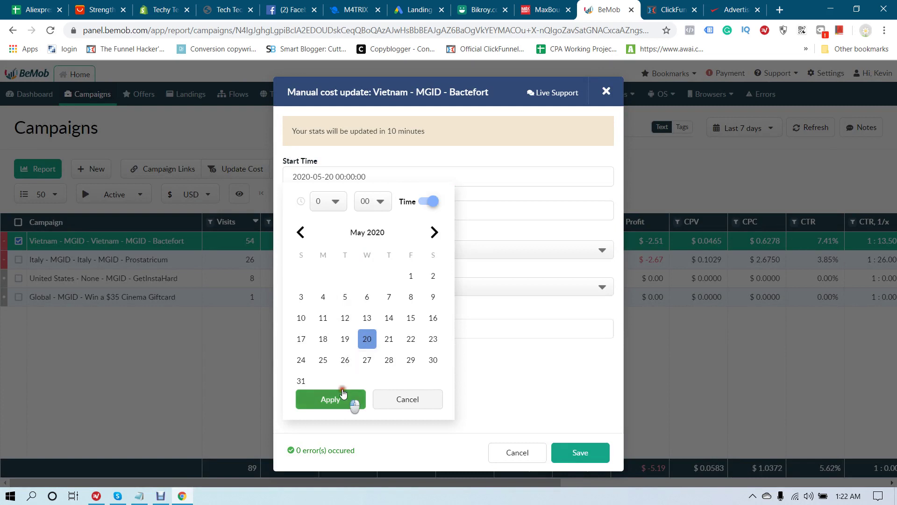
left_click(353, 401)
left_click(396, 213)
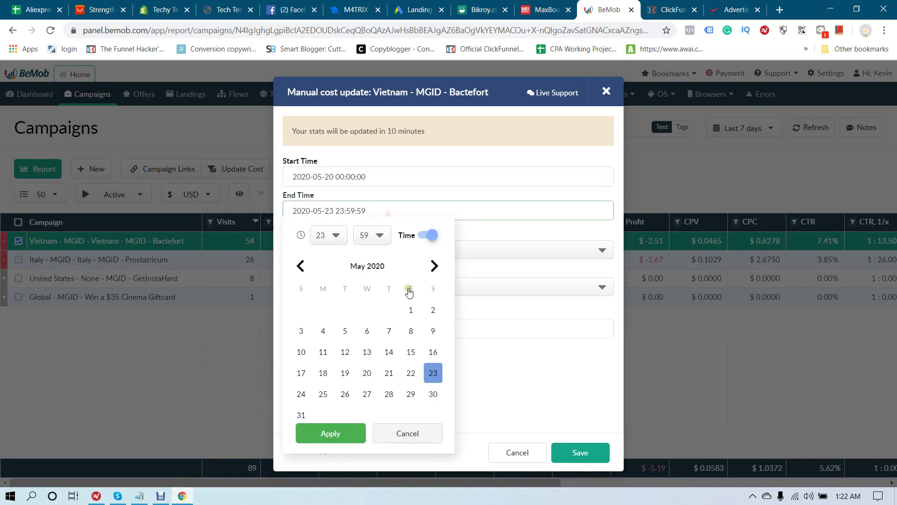
left_click(411, 373)
left_click(351, 431)
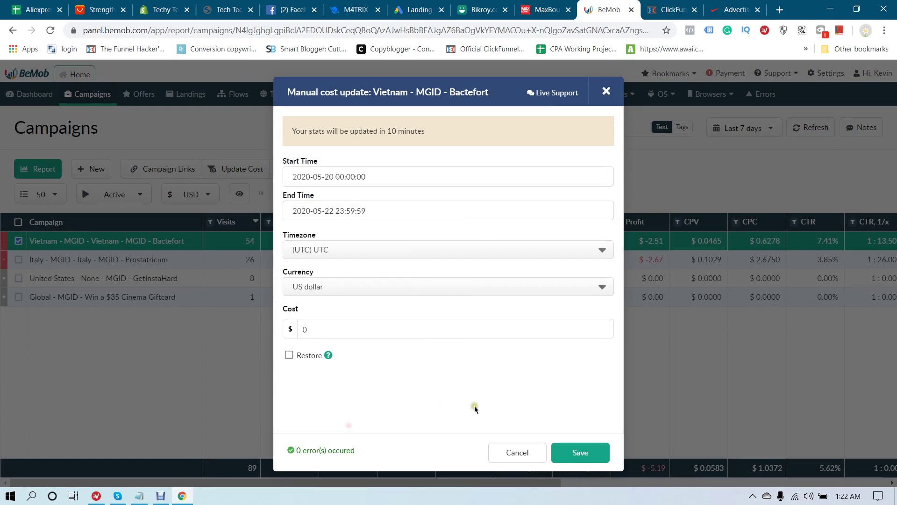
double_click(347, 324)
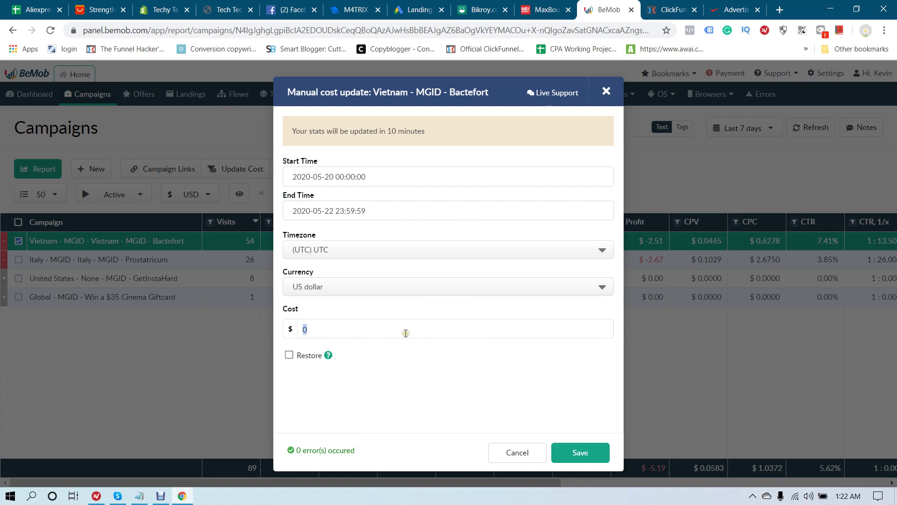
type("2.51")
left_click(576, 453)
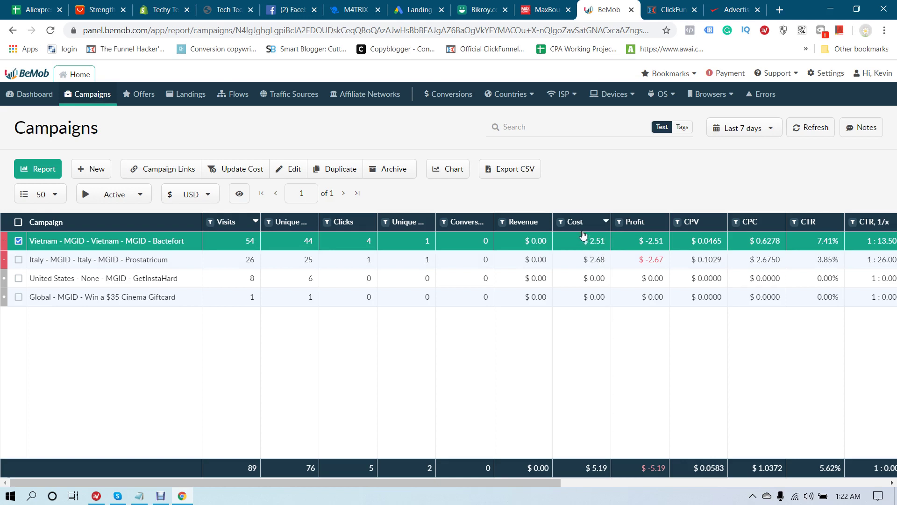
Open the BeMob Dashboard to review last-7-days totals, including the $5.57 MGID cost
left_click(588, 204)
left_click(35, 94)
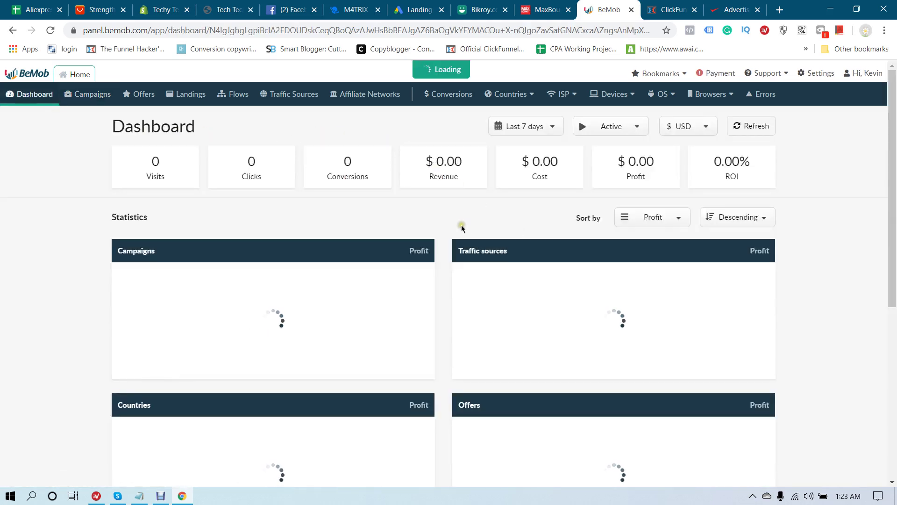